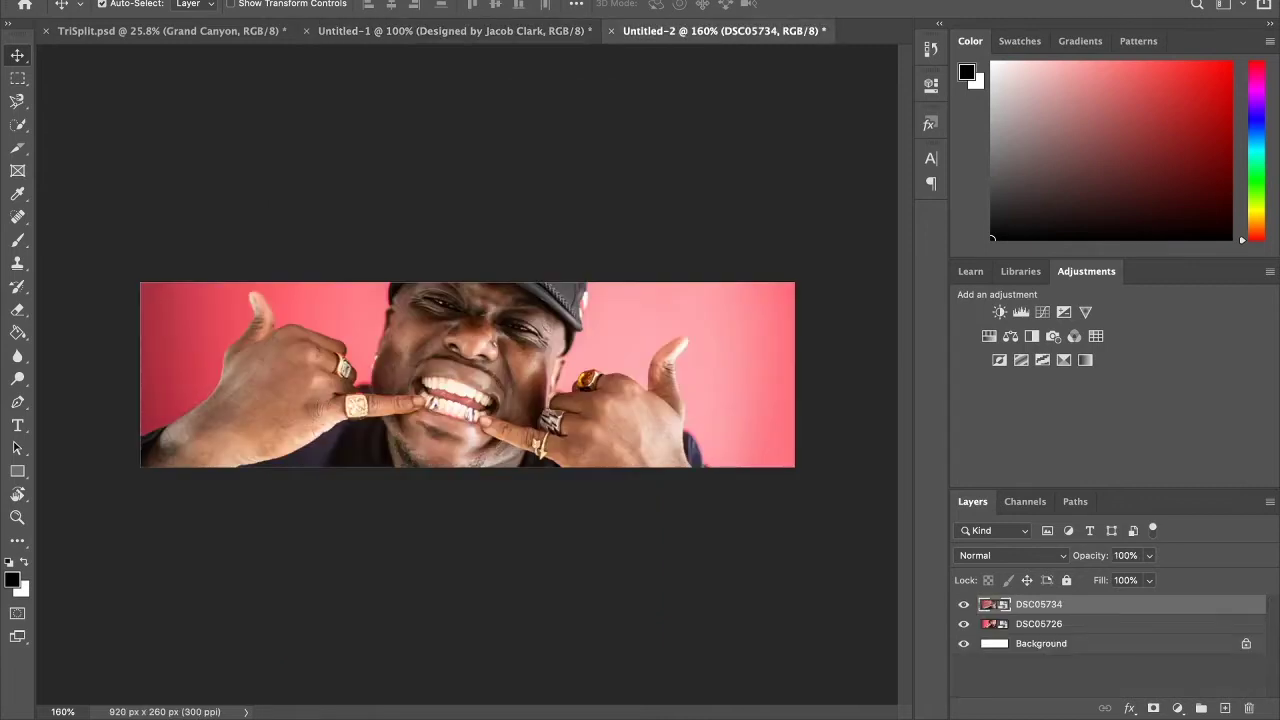
Add a FOURTEE text layer and move it to the banner's bottom-left edge.
left_click(350, 408)
type("FOURTEE")
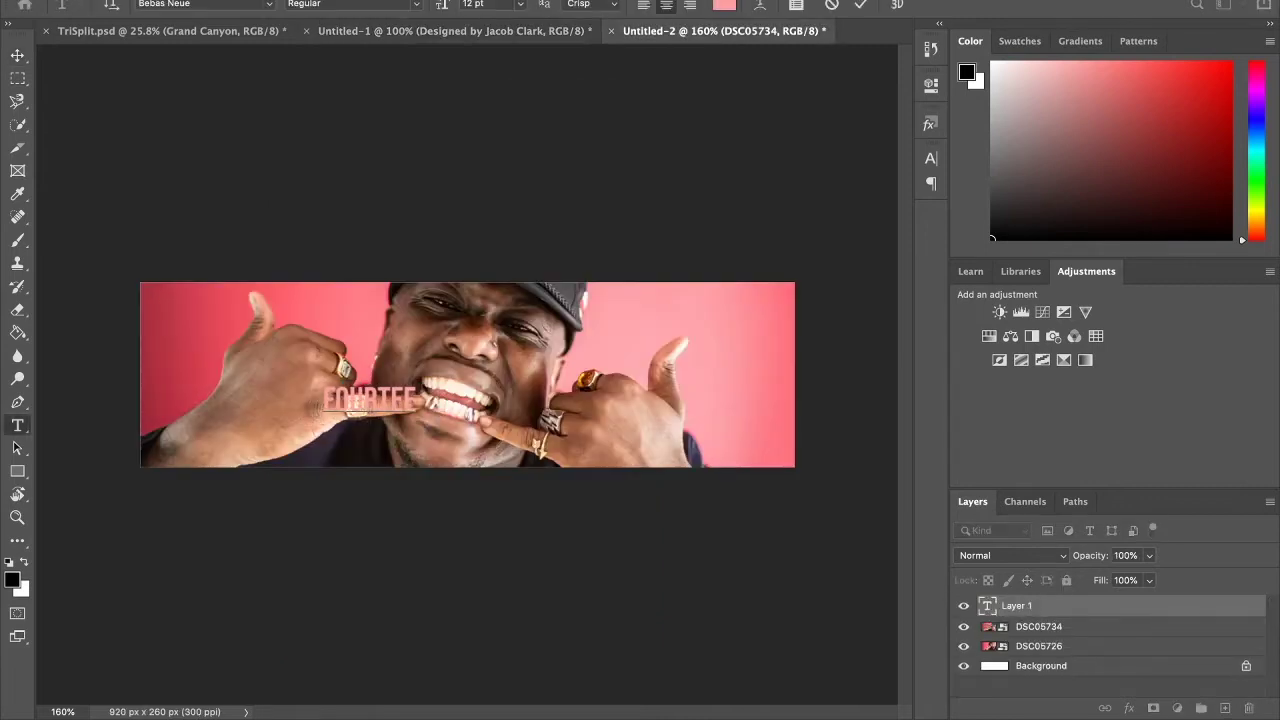
left_click(17, 55)
left_click_drag(370, 400, 187, 444)
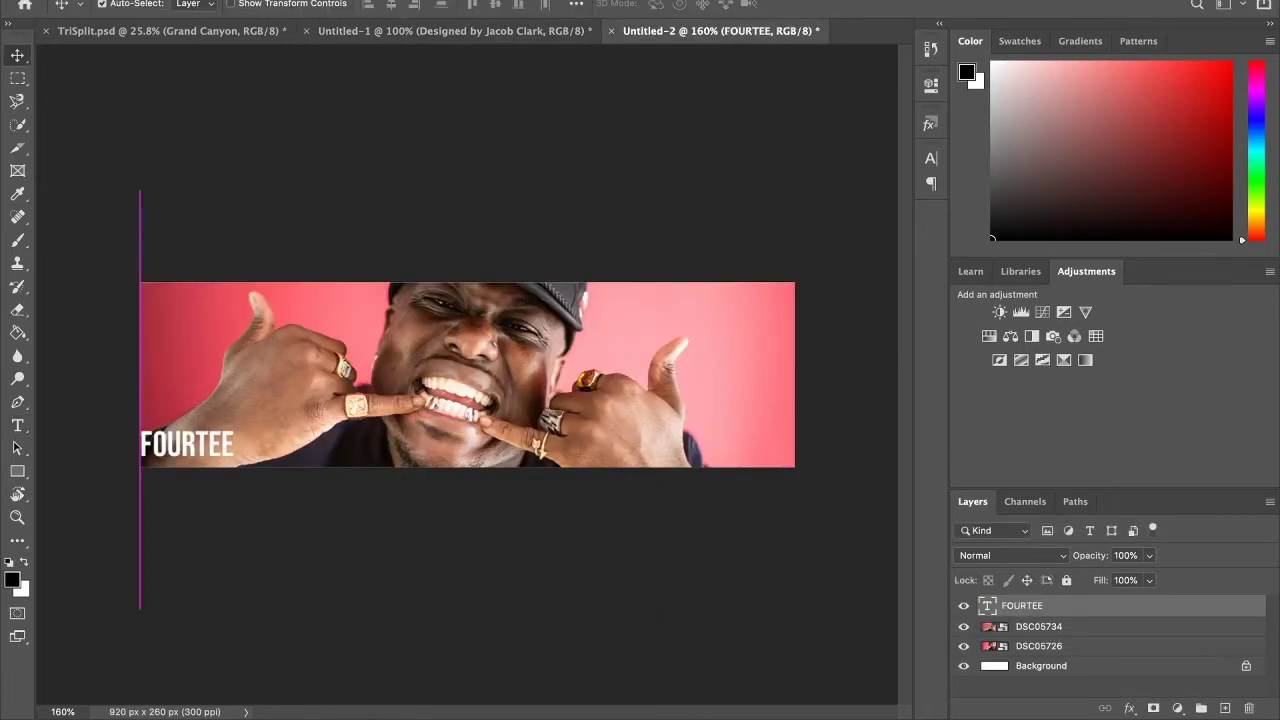
Draw a yellow rectangle and place it behind the FOURTEE title.
key("u")
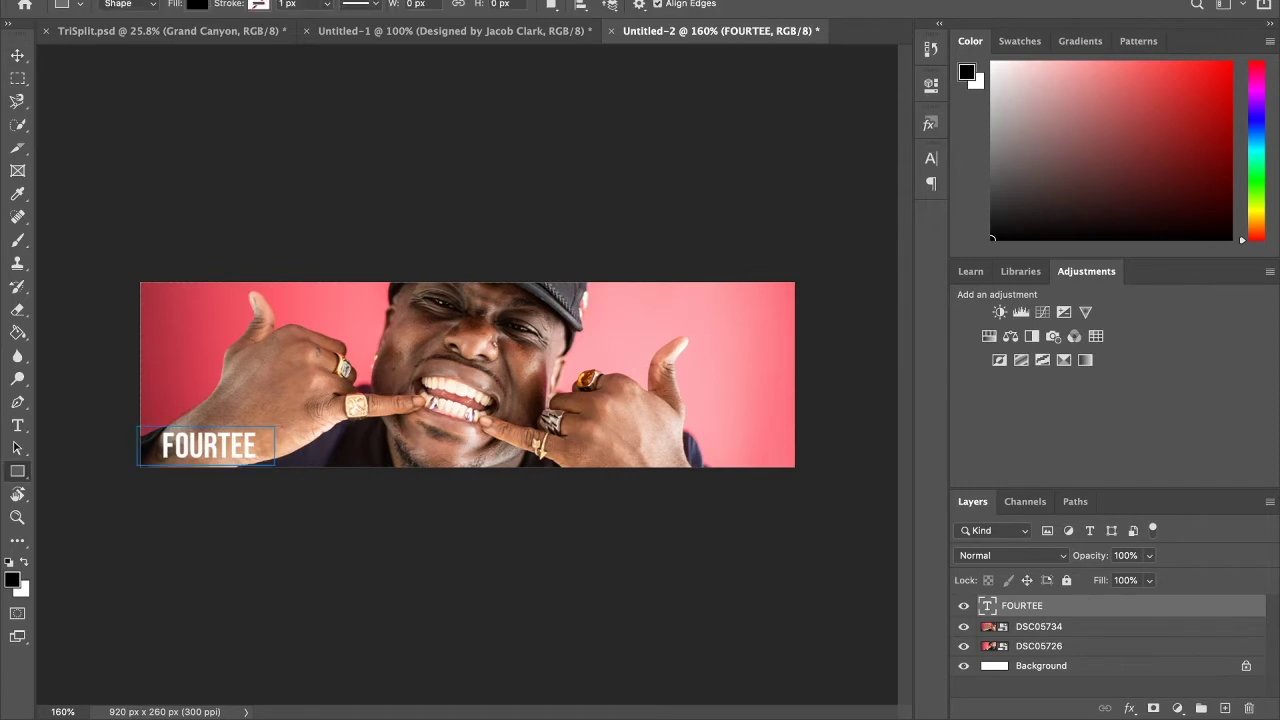
left_click_drag(137, 427, 275, 461)
key("v")
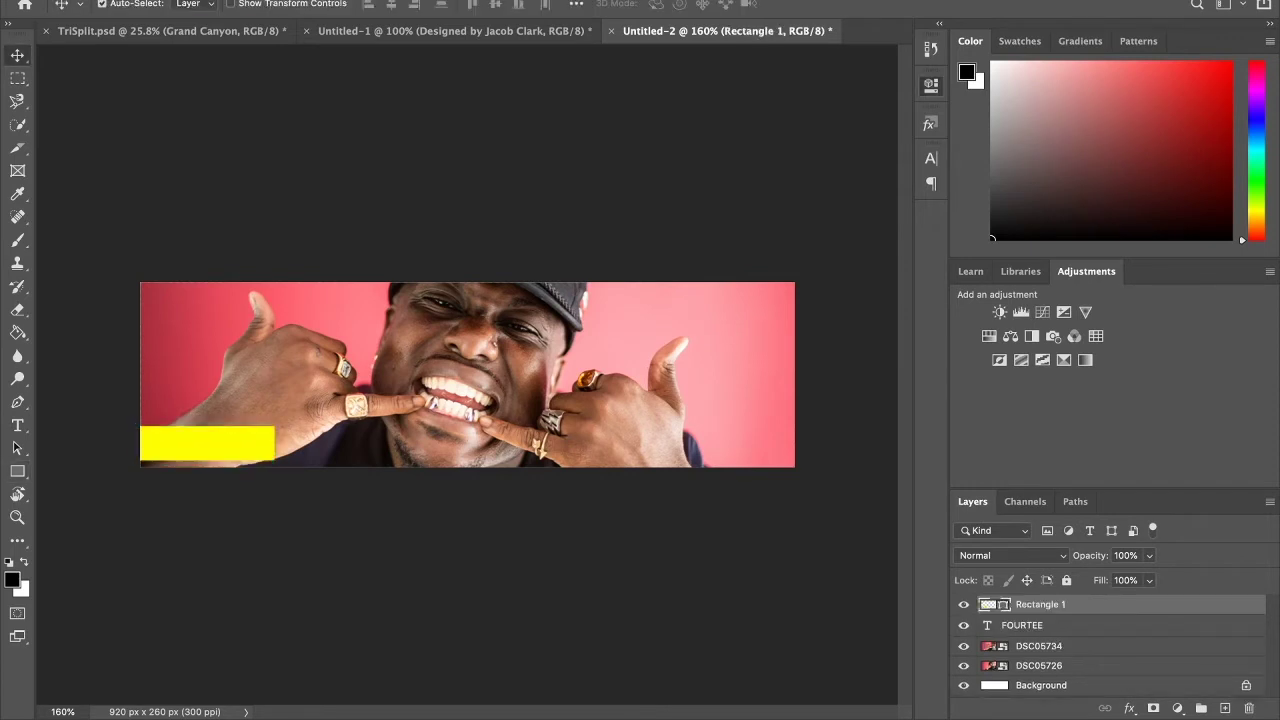
key("ctrl+bracketleft")
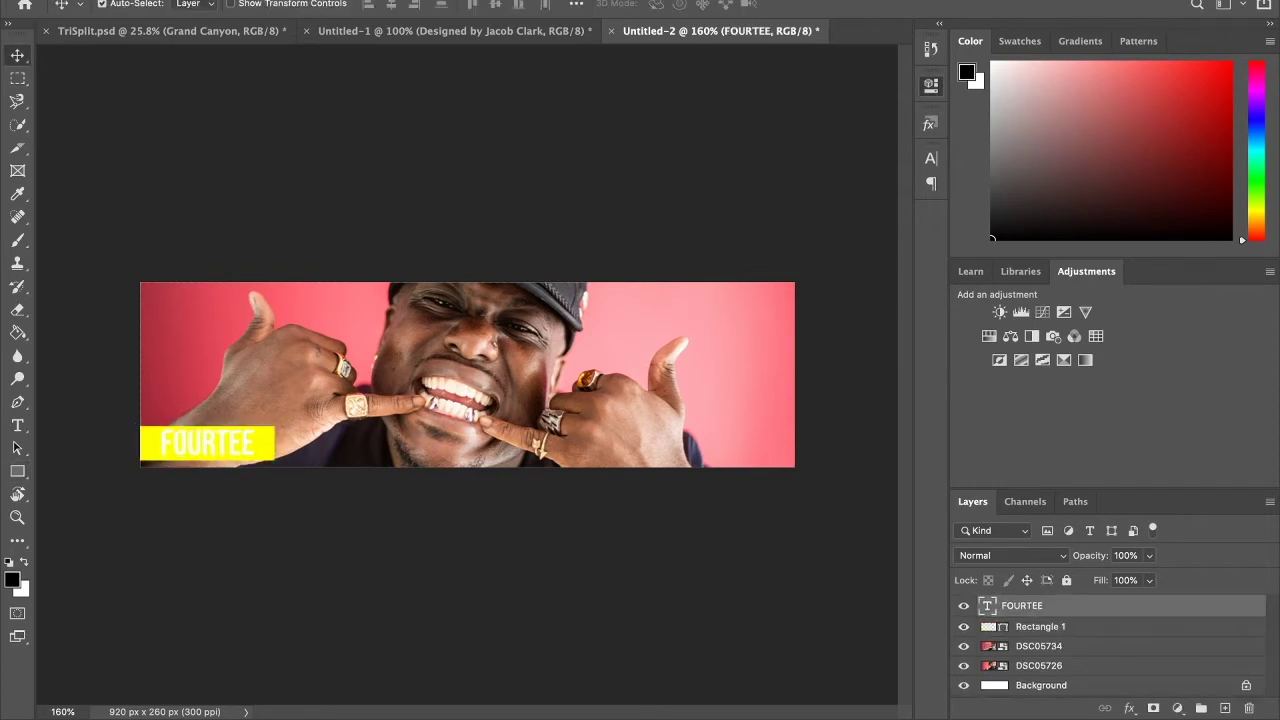
Outline FOURTEE with a stroke and start a second text layer reading 'TA'.
key("space")
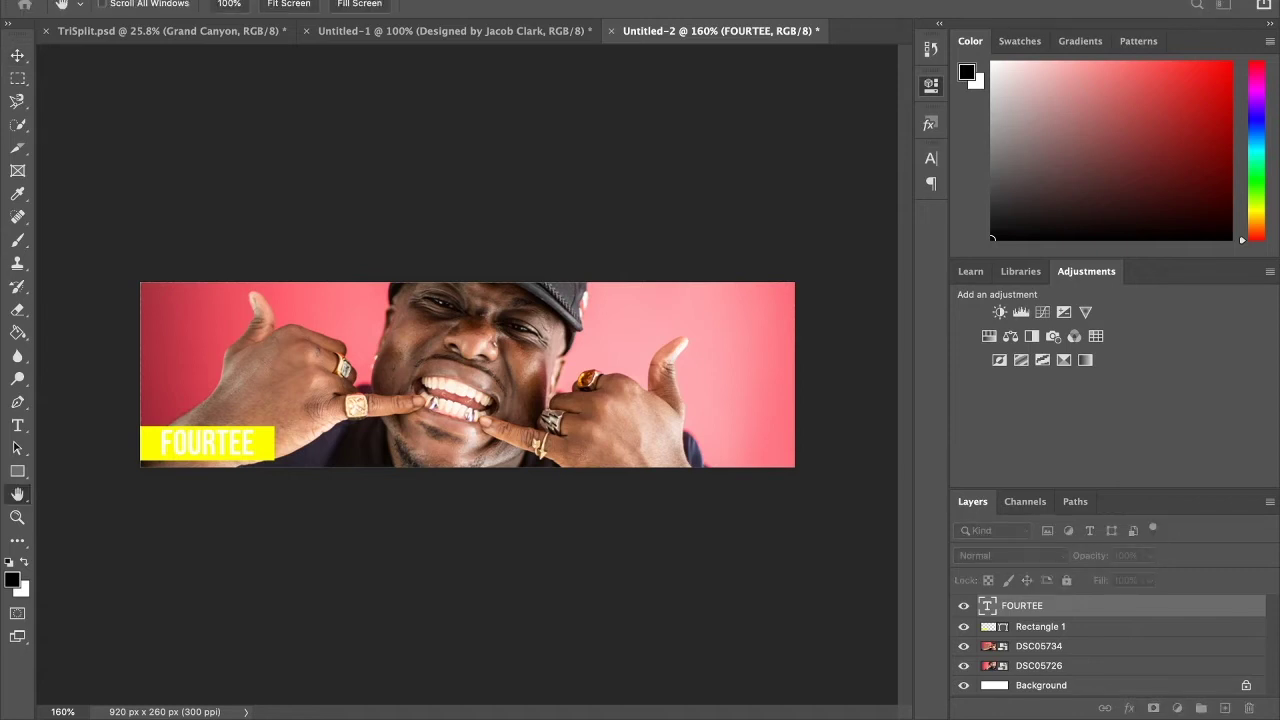
key("v")
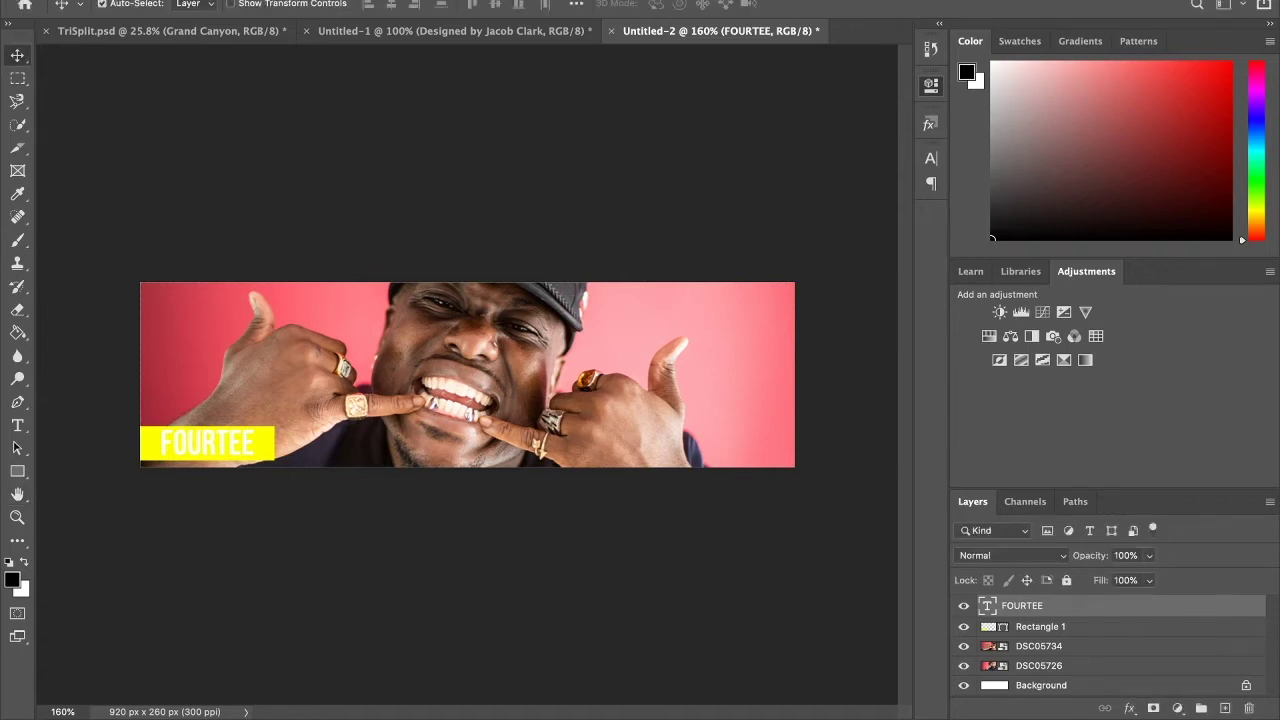
key("Return")
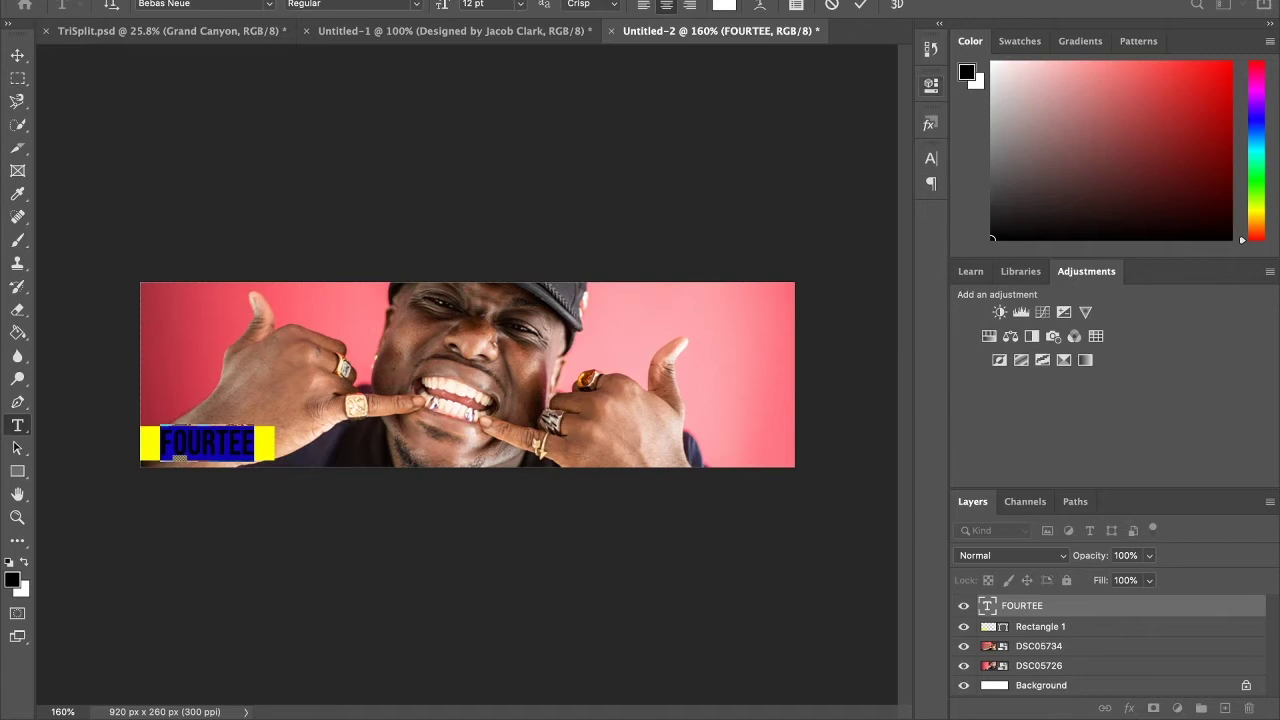
key("ctrl+Return")
key("space")
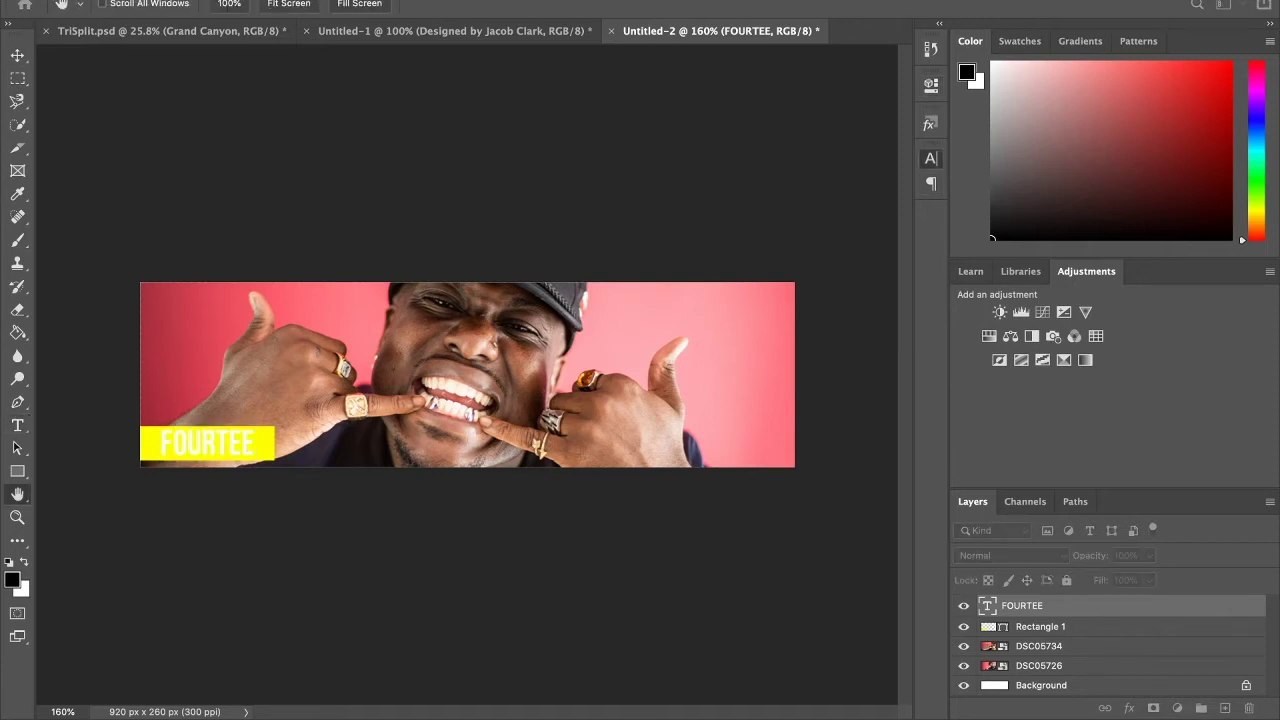
key("ctrl+alt+shift+n")
type("TALK TO ME NICE")
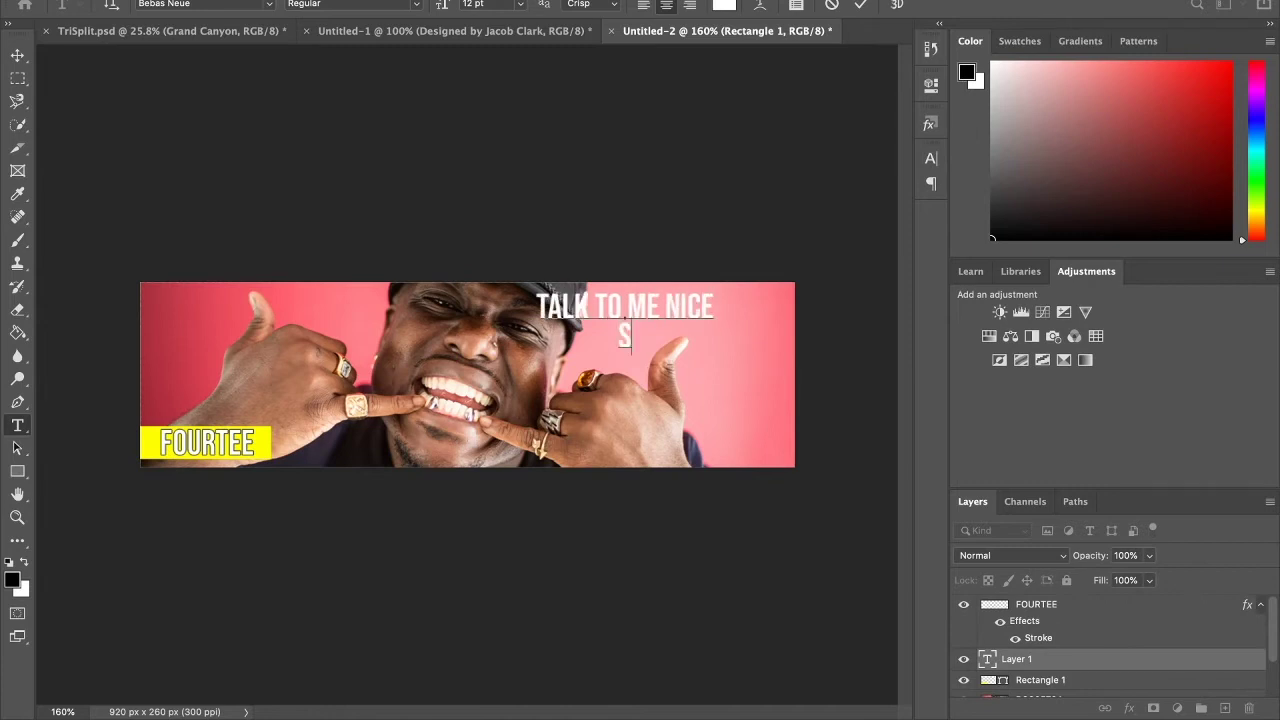
type("TREAMING EVERYWHERE")
Set the STREAMING EVERYWHERE line to 12 pt.
key("shift+Left")
key("shift+Left")
key("shift+Left")
key("shift+Home")
key("ctrl+shift+comma")
key("ctrl+shift+comma")
key("ctrl+shift+comma")
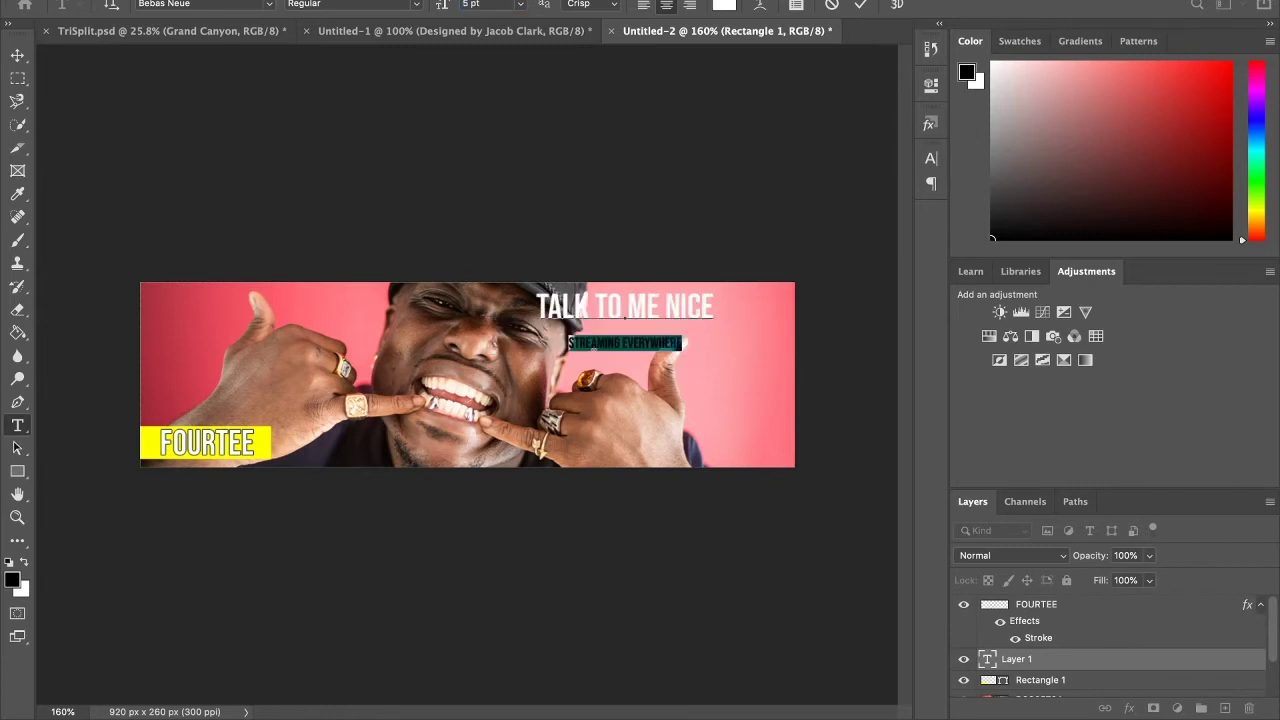
key("ctrl+shift+period")
key("ctrl+shift+period")
key("ctrl+shift+period")
key("ctrl+shift+comma")
key("ctrl+shift+comma")
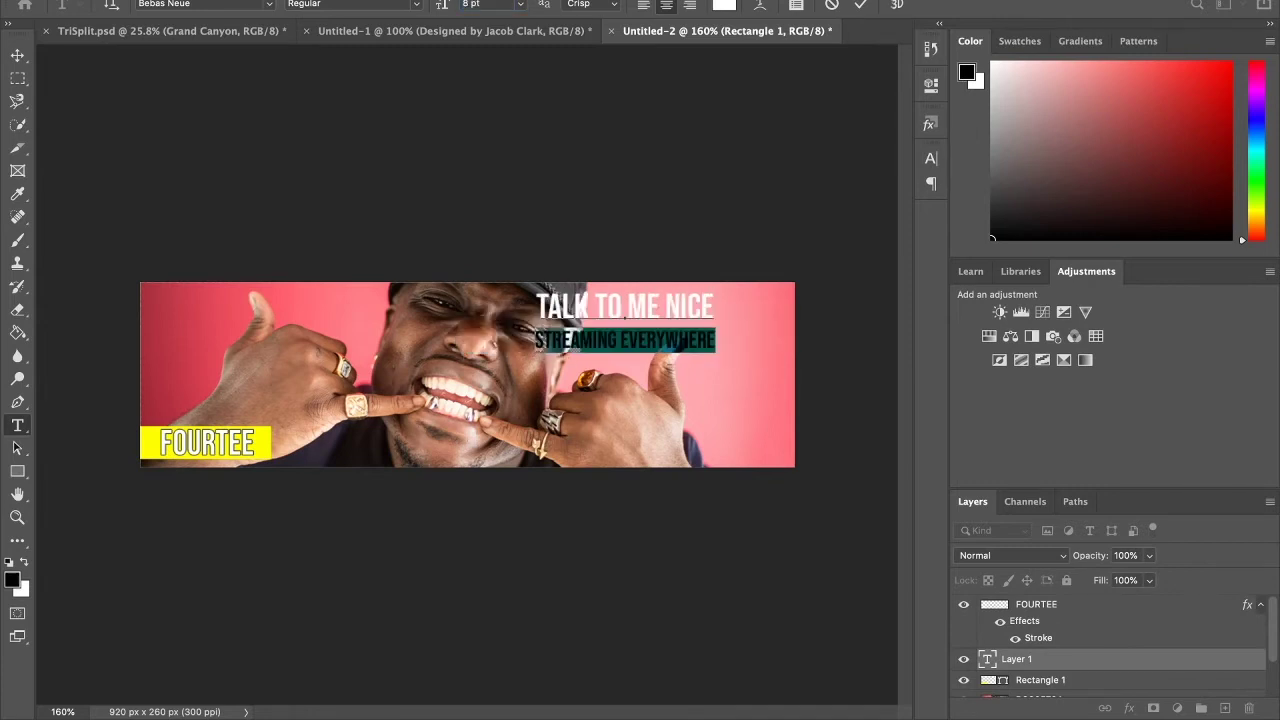
Move the two-line title to the right edge and copy the yellow box behind it.
key("ctrl+a")
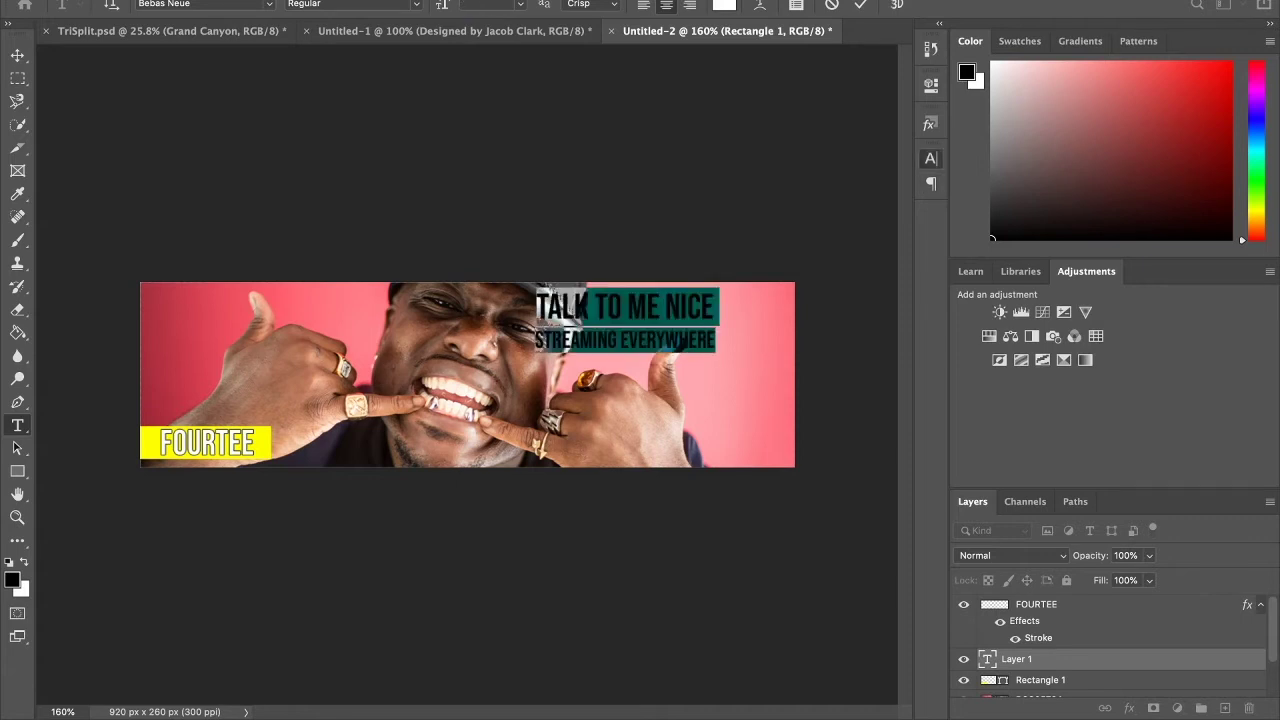
key("ctrl+Return")
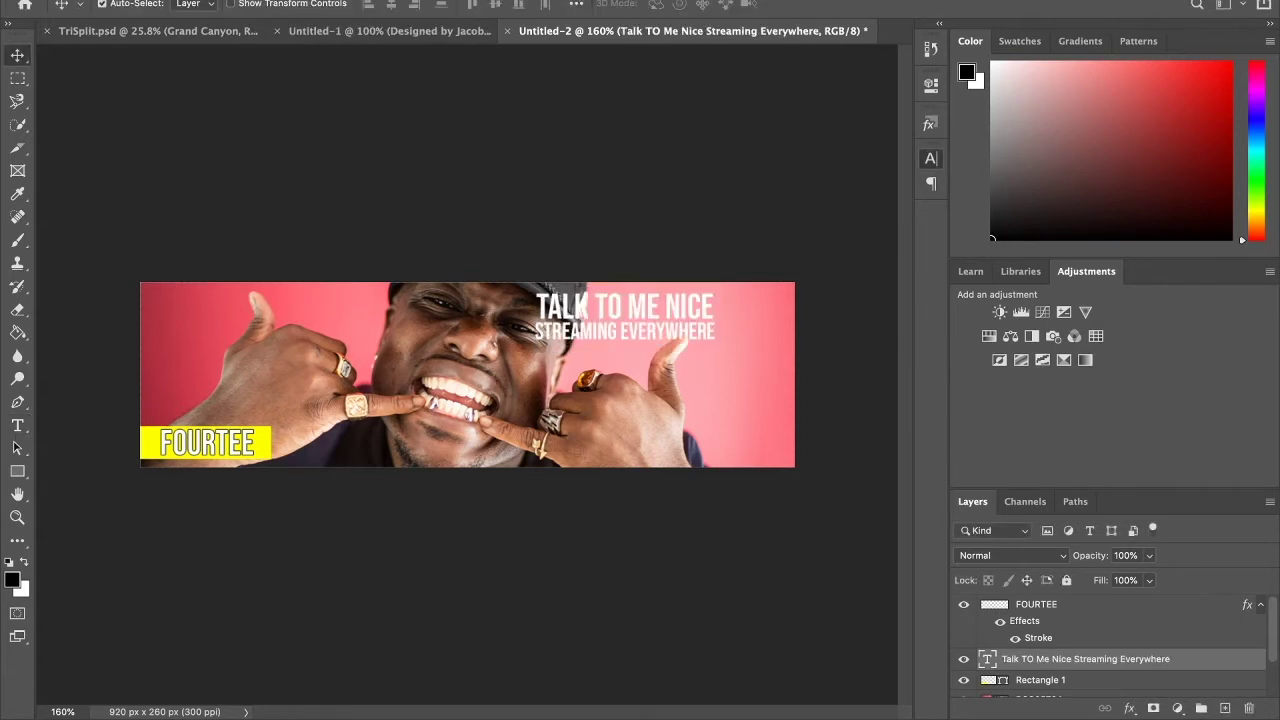
left_click_drag(627, 320, 707, 320)
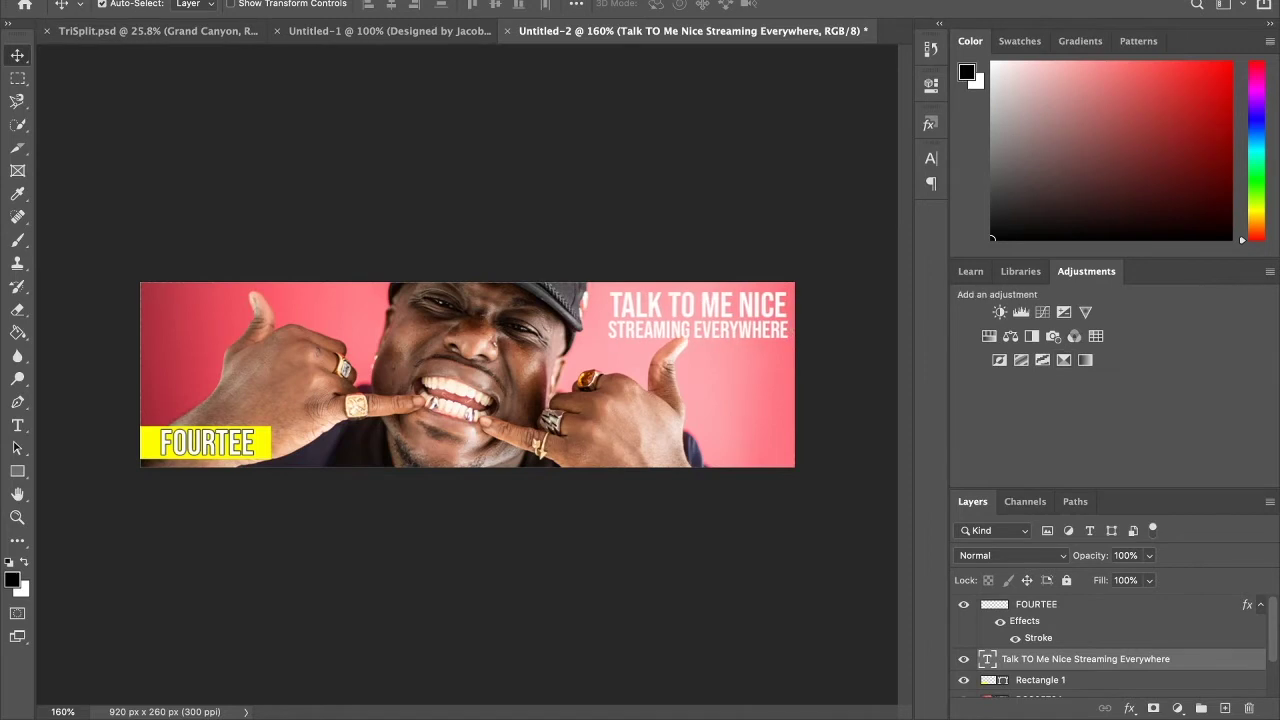
left_click_drag(205, 442, 653, 298)
Enlarge the copied yellow box to cover both title lines.
key("ctrl+t")
left_click_drag(732, 316, 818, 338)
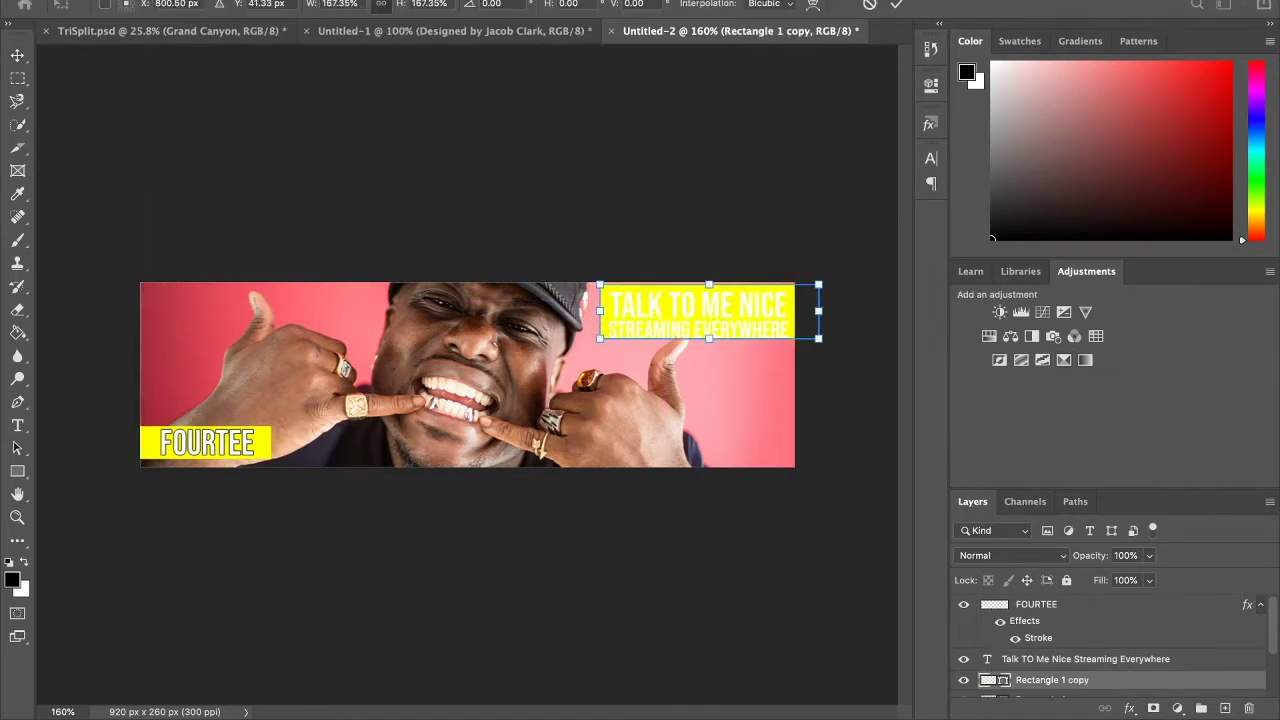
key("Return")
Copy FOURTEE's outline stroke onto the two-line title and nudge it up.
key("alt+bracketright")
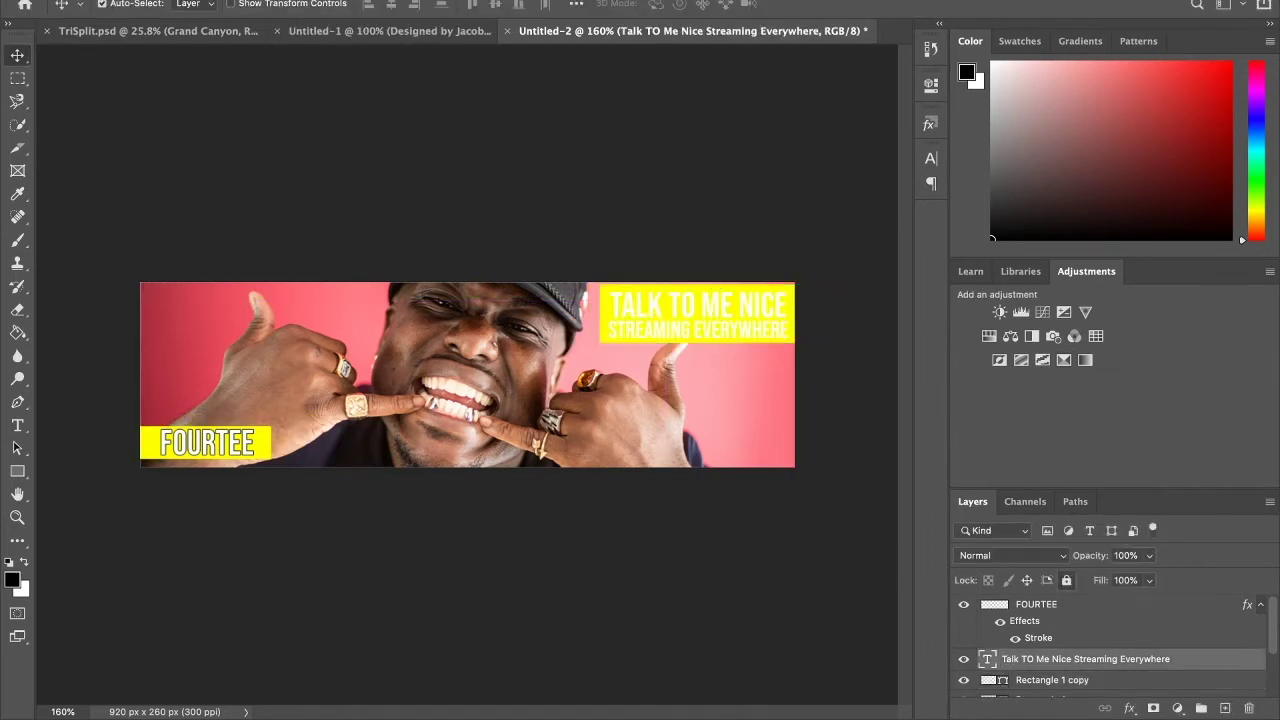
key("alt+bracketright")
key("alt+bracketleft")
left_click_drag(1247, 604, 1100, 659)
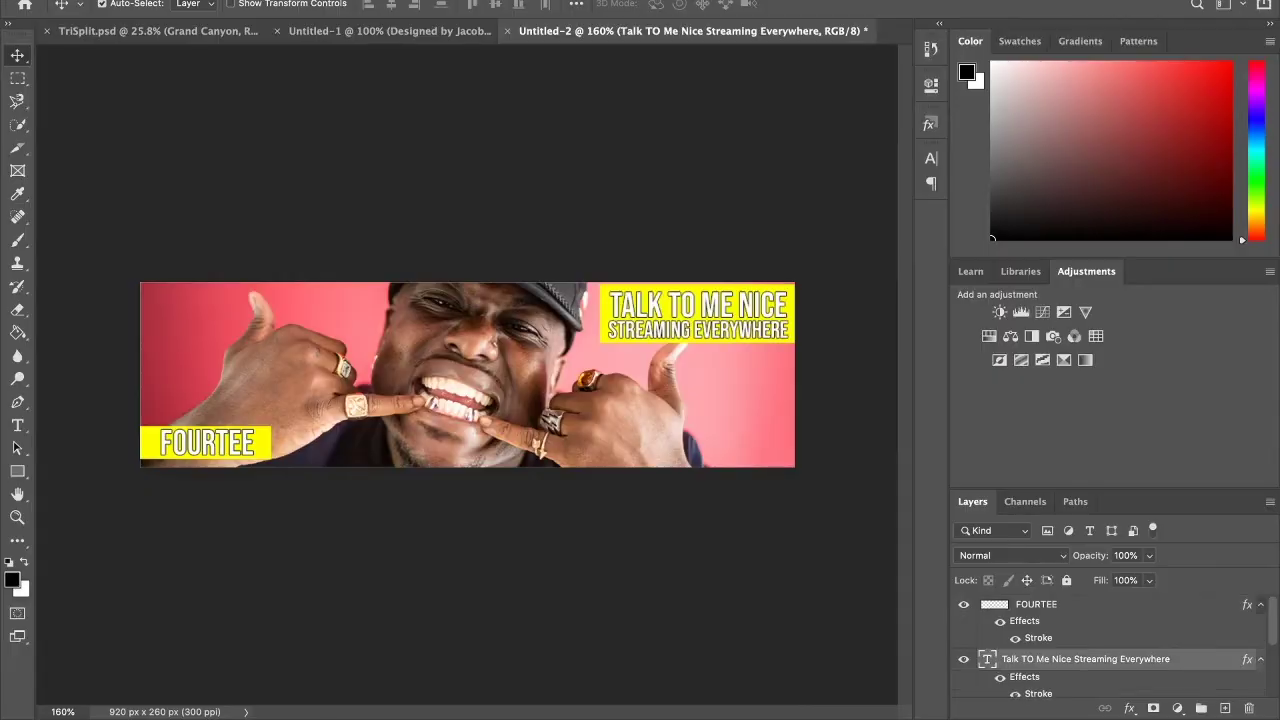
key("Up")
key("Up")
scroll(733, 303, "up", 5)
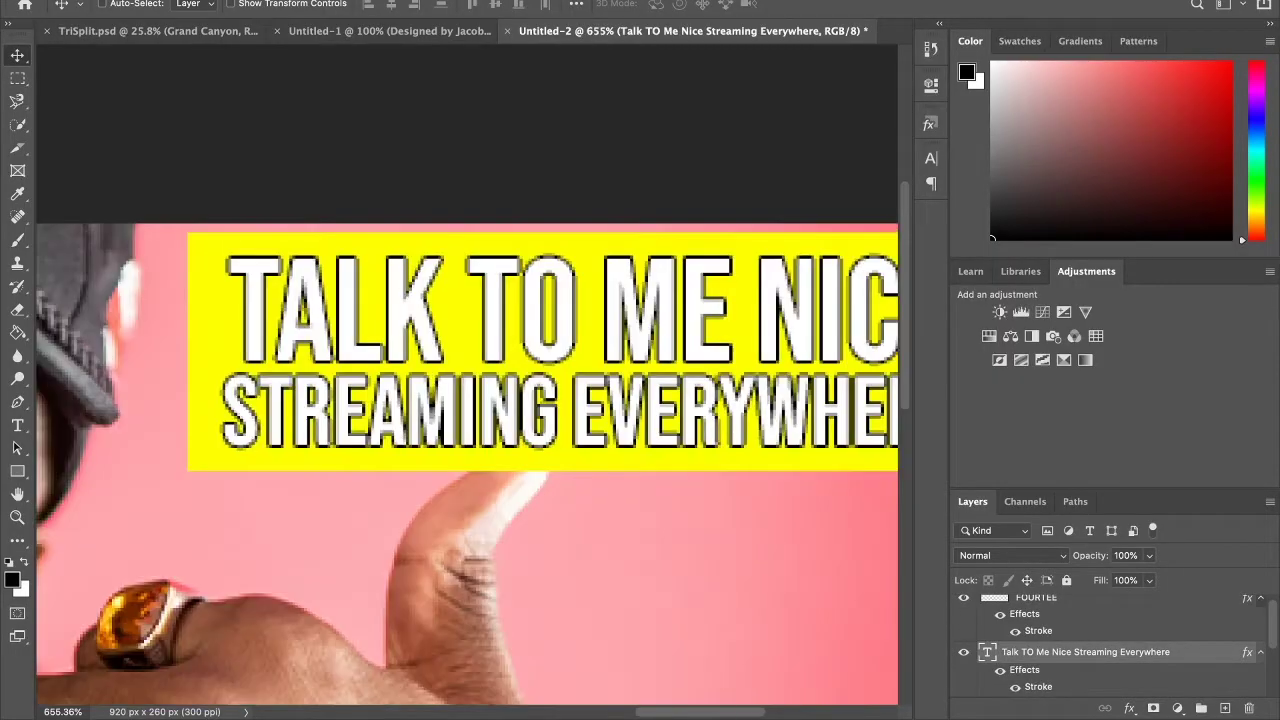
left_click_drag(500, 350, 512, 348)
scroll(467, 375, "down", 5)
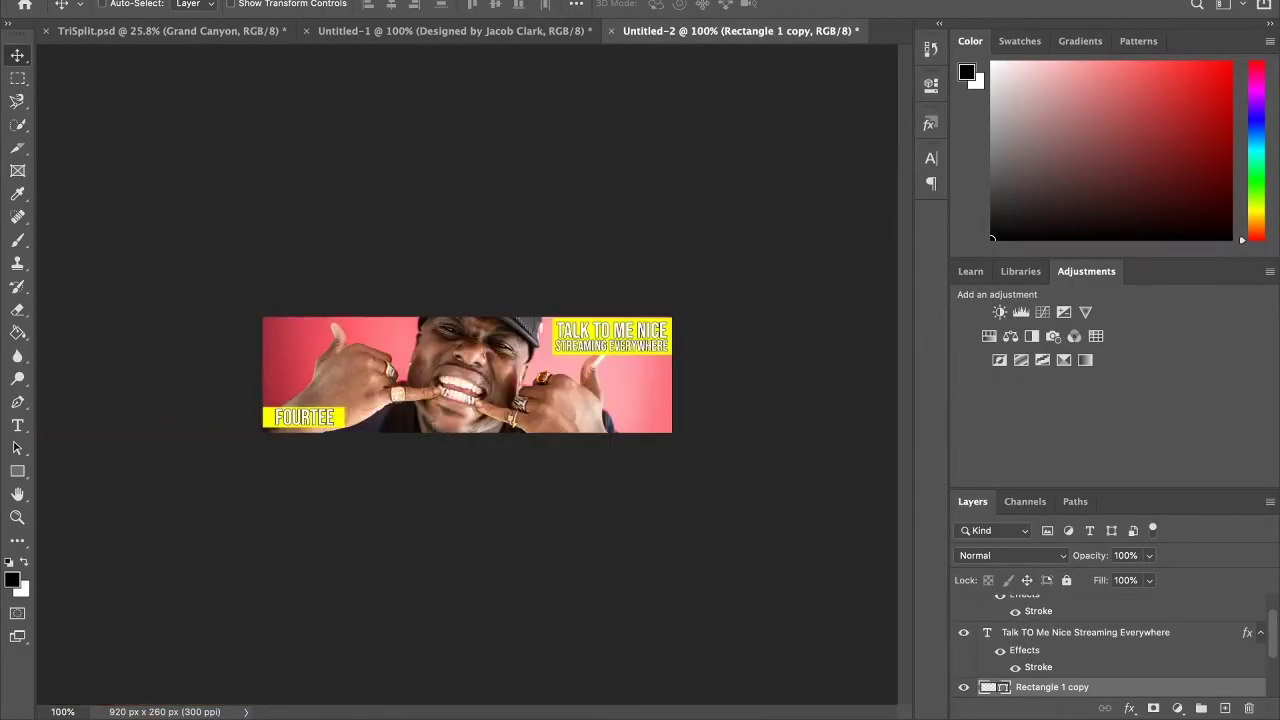
scroll(467, 375, "up", 3)
scroll(467, 375, "down", 2)
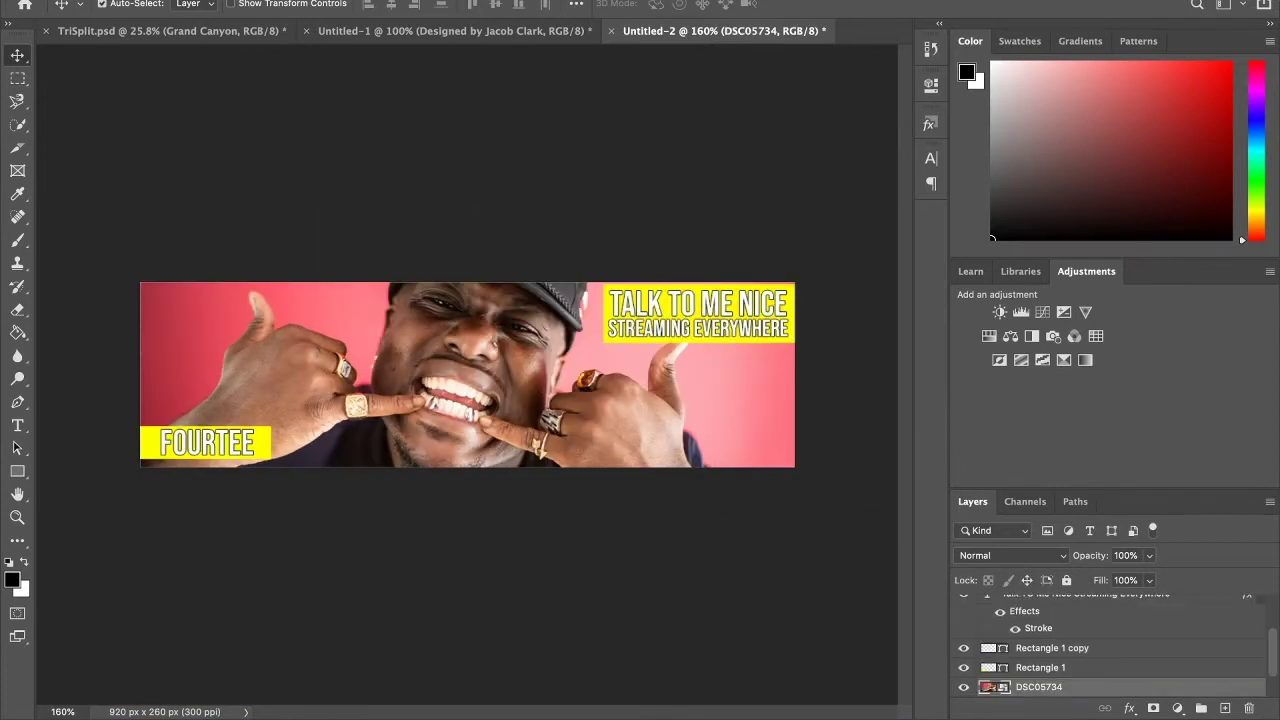
Paste the two-line title into the vertical poster and begin resizing it.
key("ctrl+shift+Tab")
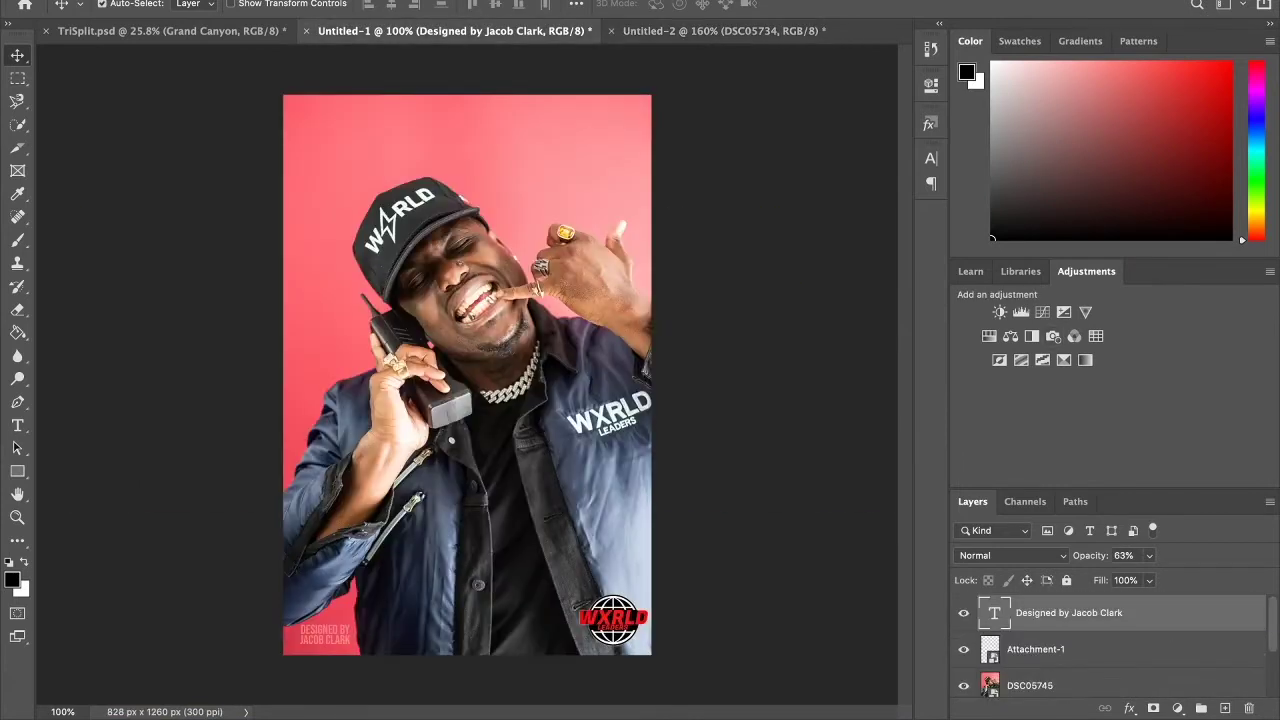
scroll(467, 375, "up", 5)
scroll(467, 375, "down", 6)
scroll(467, 375, "up", 3)
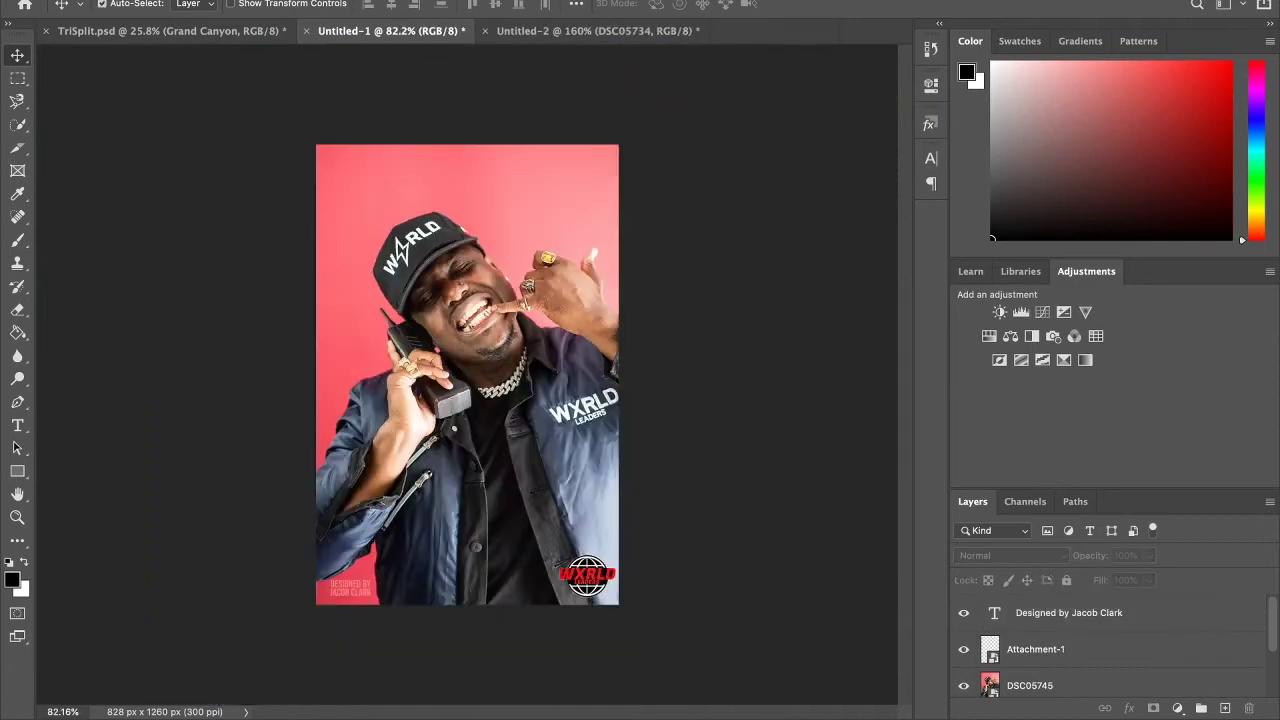
key("ctrl+Tab")
scroll(467, 340, "up", 4)
scroll(467, 340, "down", 5)
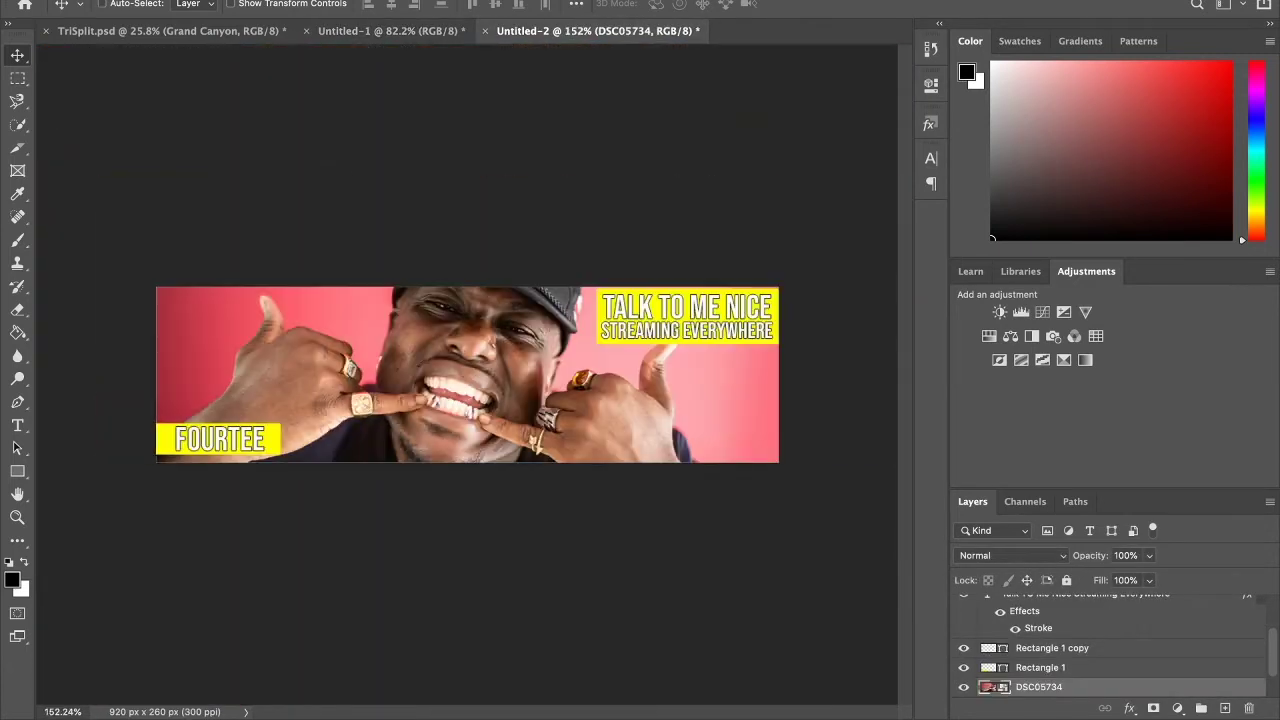
scroll(467, 340, "up", 2)
scroll(467, 340, "up", 1)
scroll(467, 340, "down", 2)
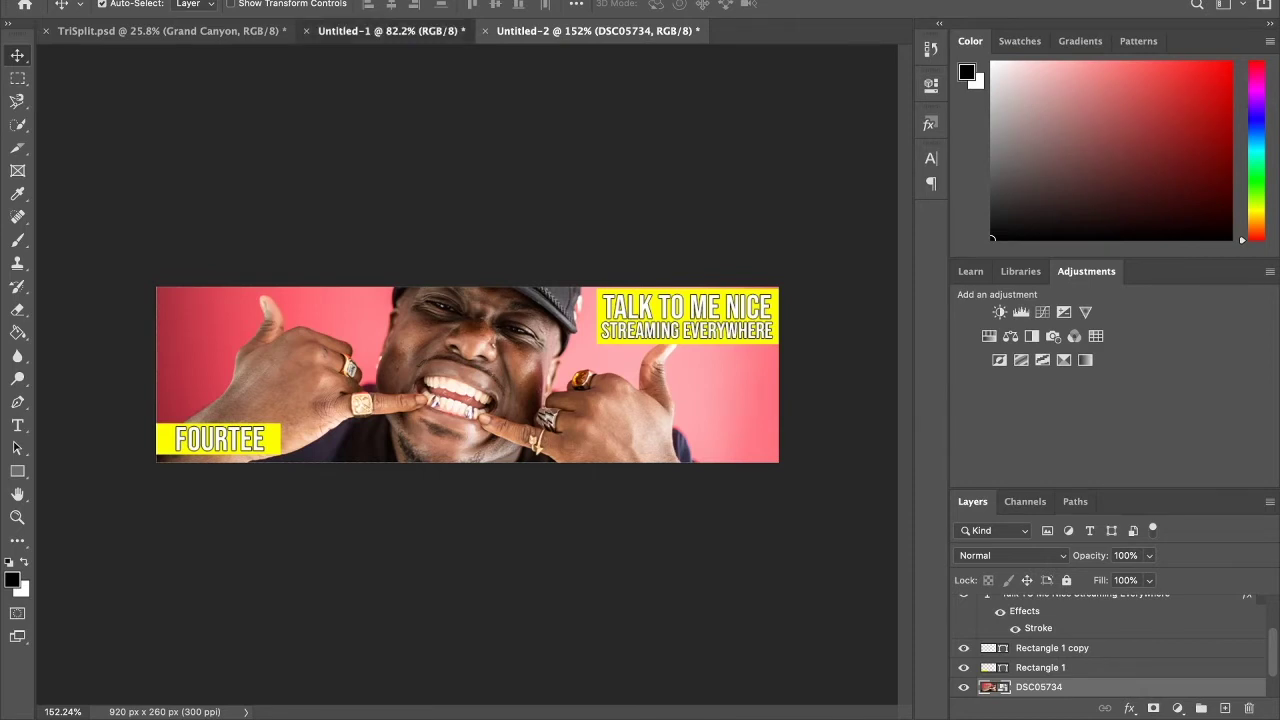
key("ctrl+shift+Tab")
key("ctrl+Tab")
left_click_drag(686, 229, 448, 281)
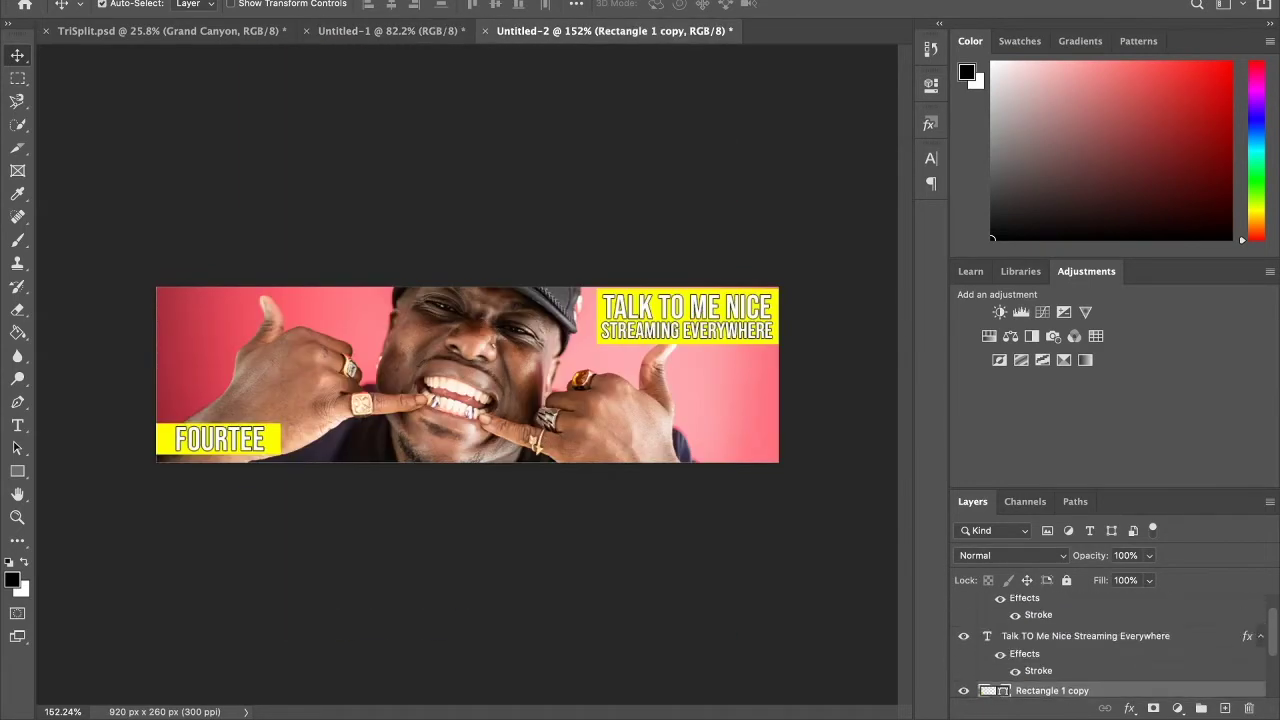
key("ctrl+t")
Stretch the title across the poster's top and shift the portrait beneath it.
left_click_drag(586, 200, 615, 255)
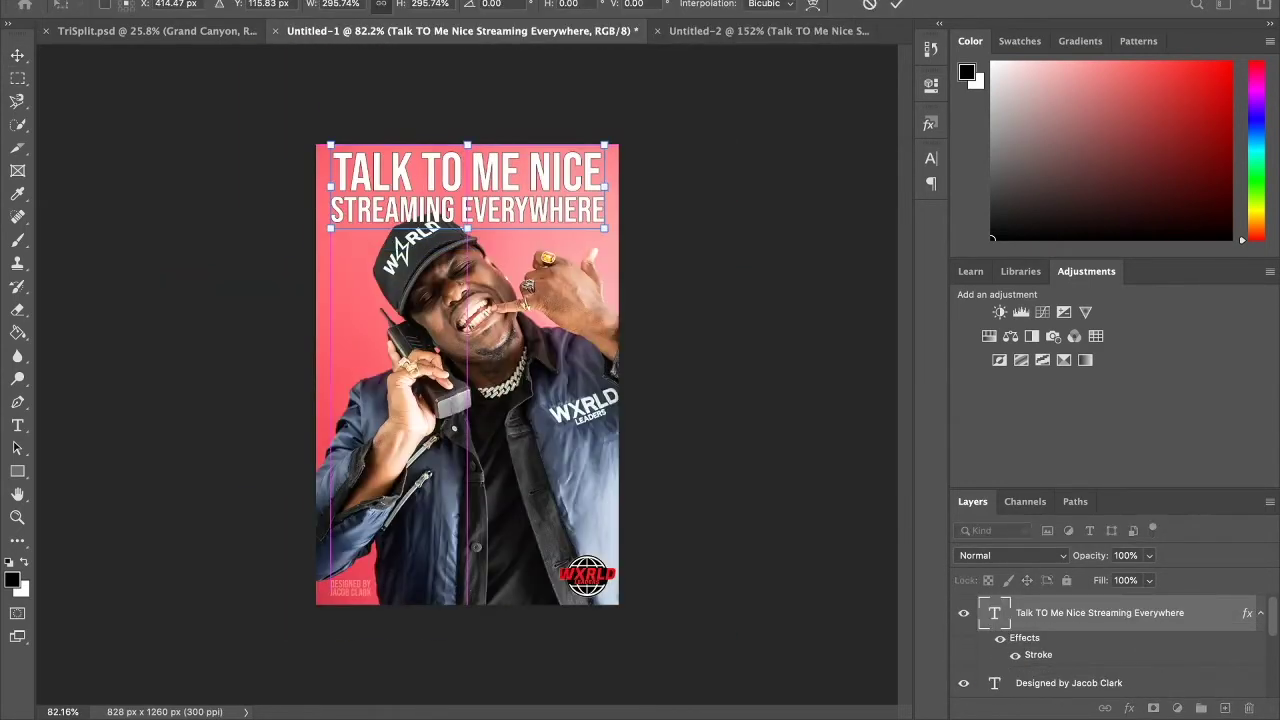
key("Return")
scroll(484, 270, "up", 2)
left_click_drag(555, 590, 550, 610)
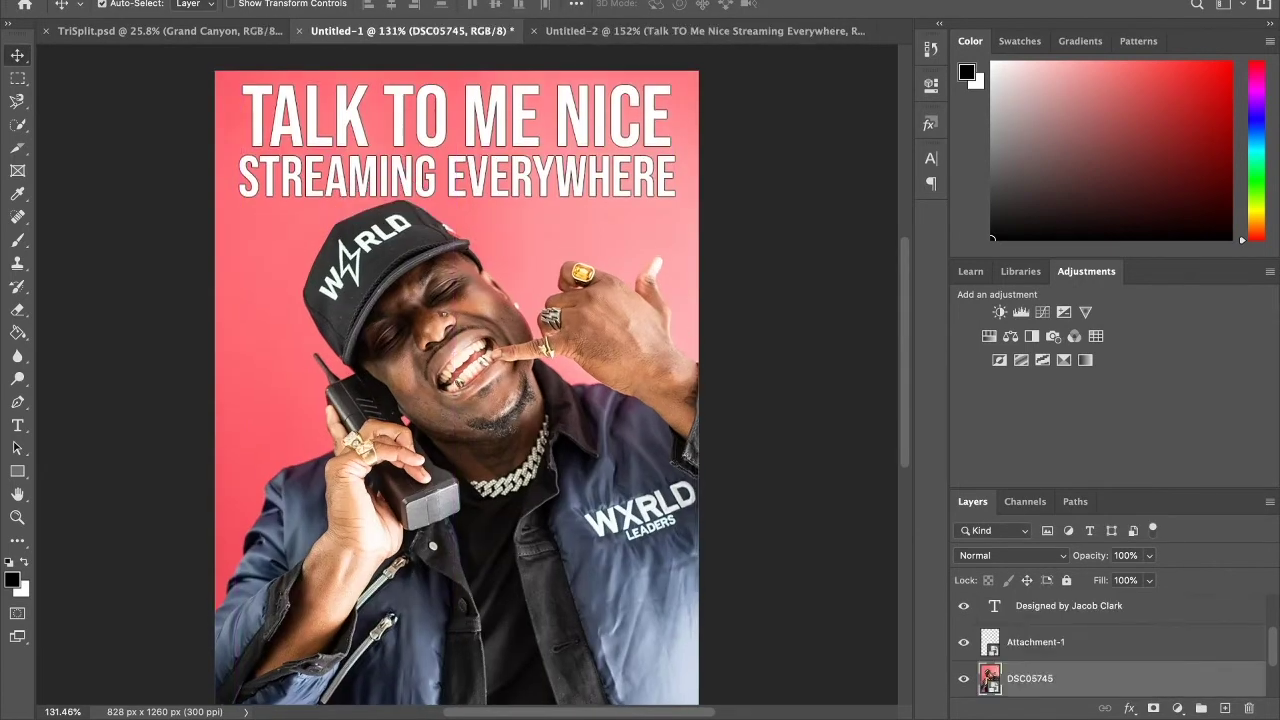
scroll(390, 245, "up", 5)
Inspect the cap below the title, trying the Eraser and Quick Selection tools.
key("alt+bracketright")
key("alt+bracketright")
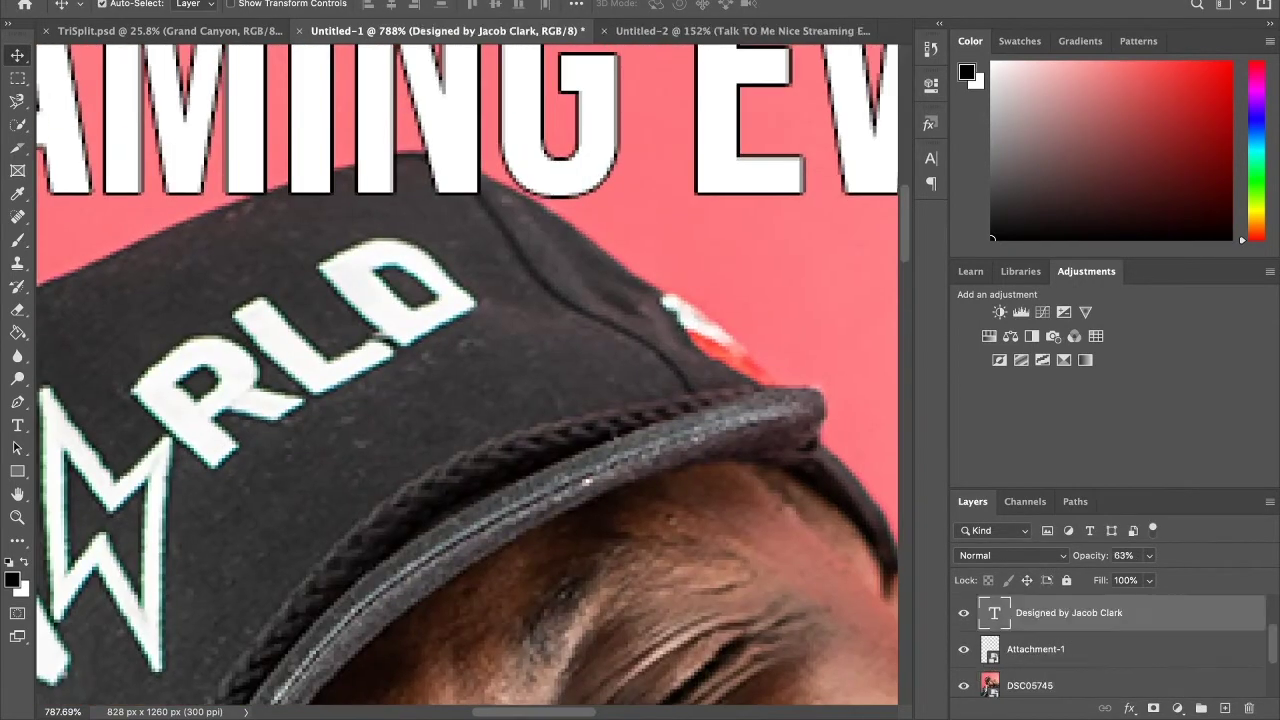
key("alt+bracketright")
key("e")
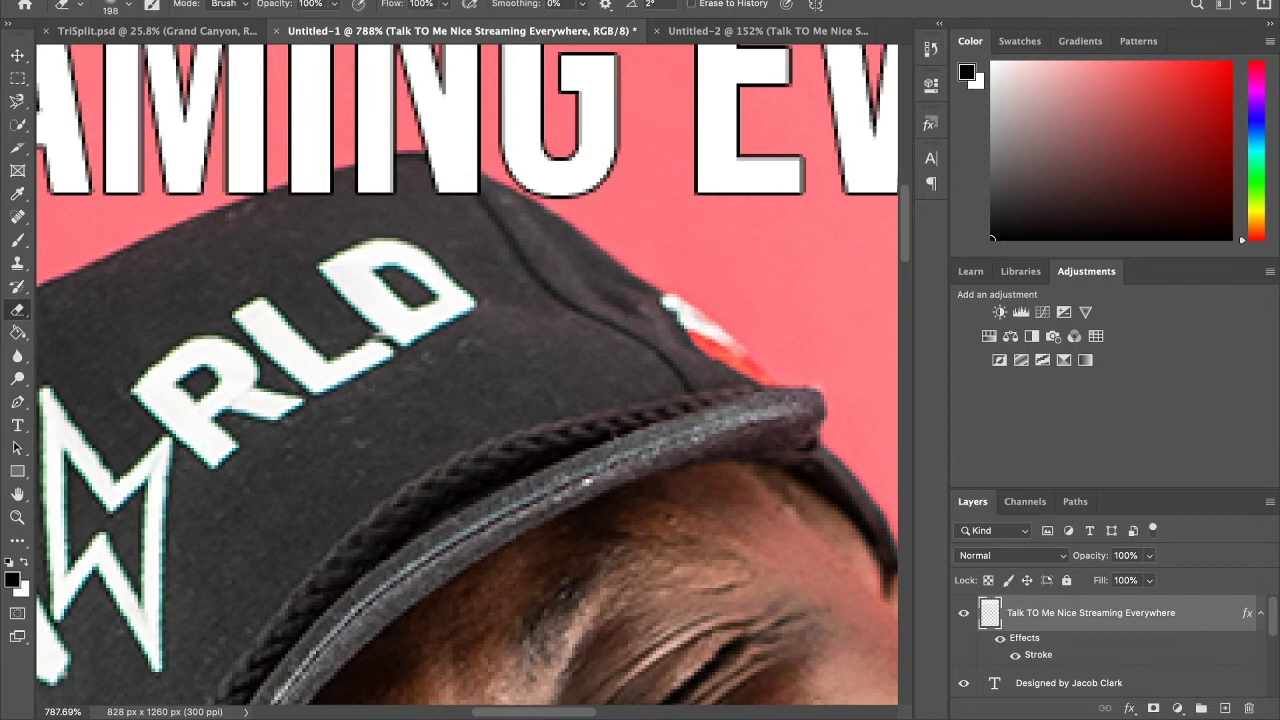
scroll(467, 375, "down", 2)
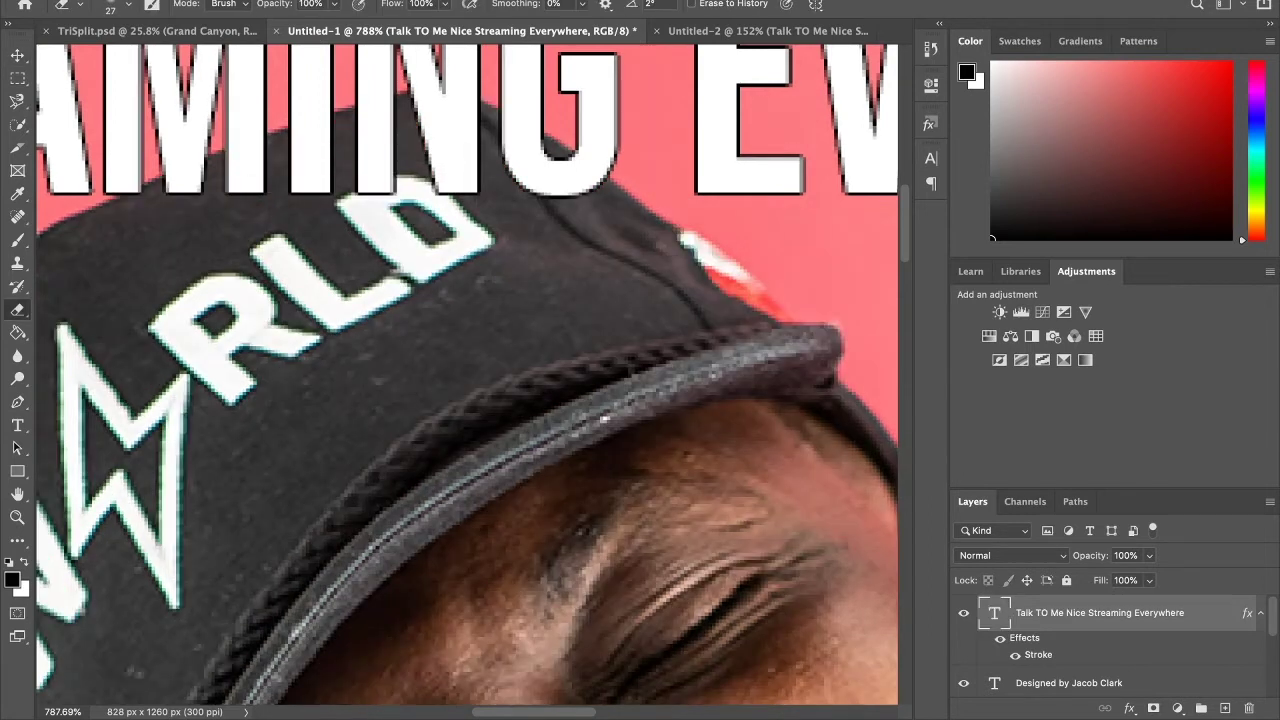
scroll(467, 375, "down", 3)
key("alt+bracketleft")
key("alt+bracketleft")
key("alt+bracketleft")
scroll(467, 375, "up", 7)
key("w")
Add a new empty layer, fit the poster in view, and select the title.
key("ctrl+shift+alt+n")
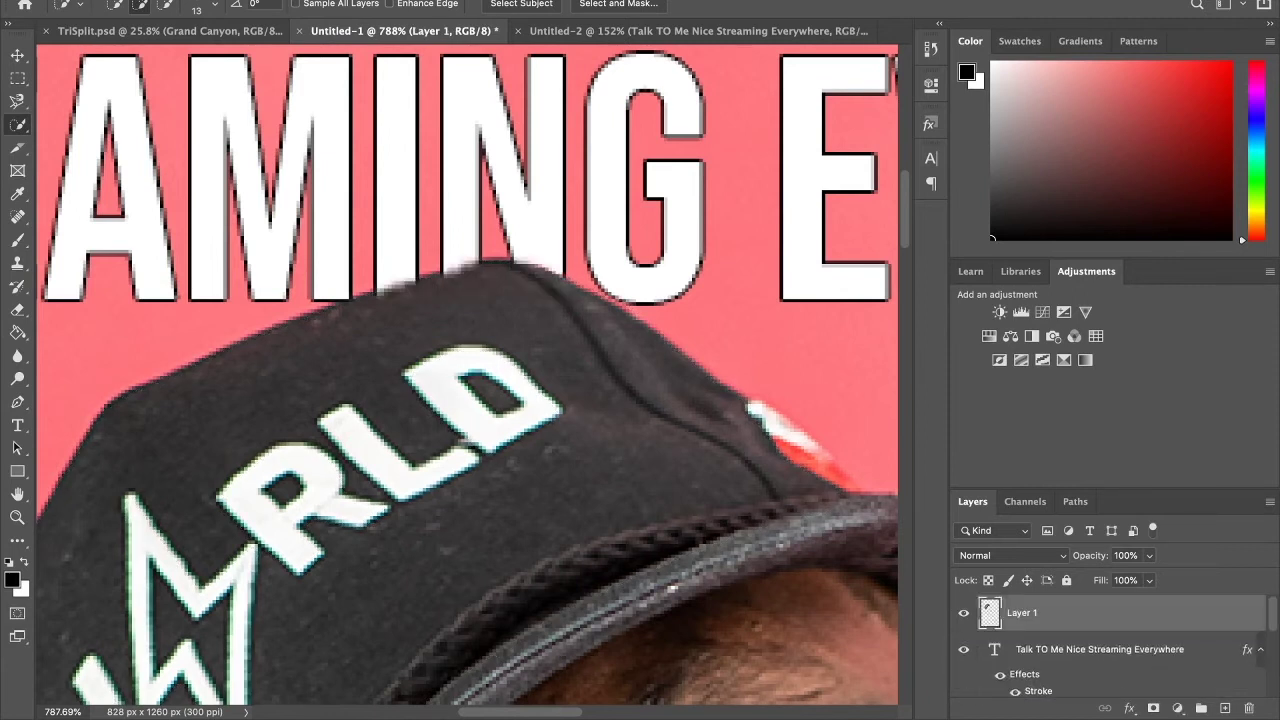
key("ctrl+0")
key("v")
key("alt+bracketleft")
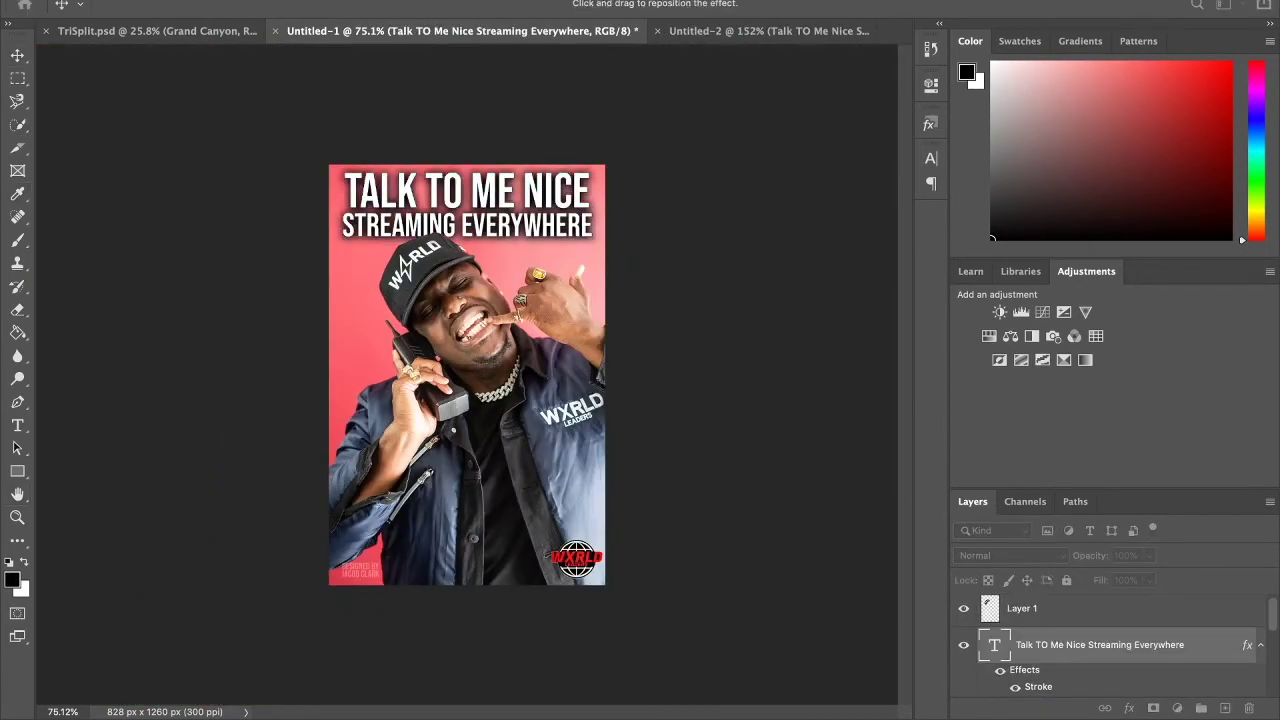
scroll(467, 375, "up", 5)
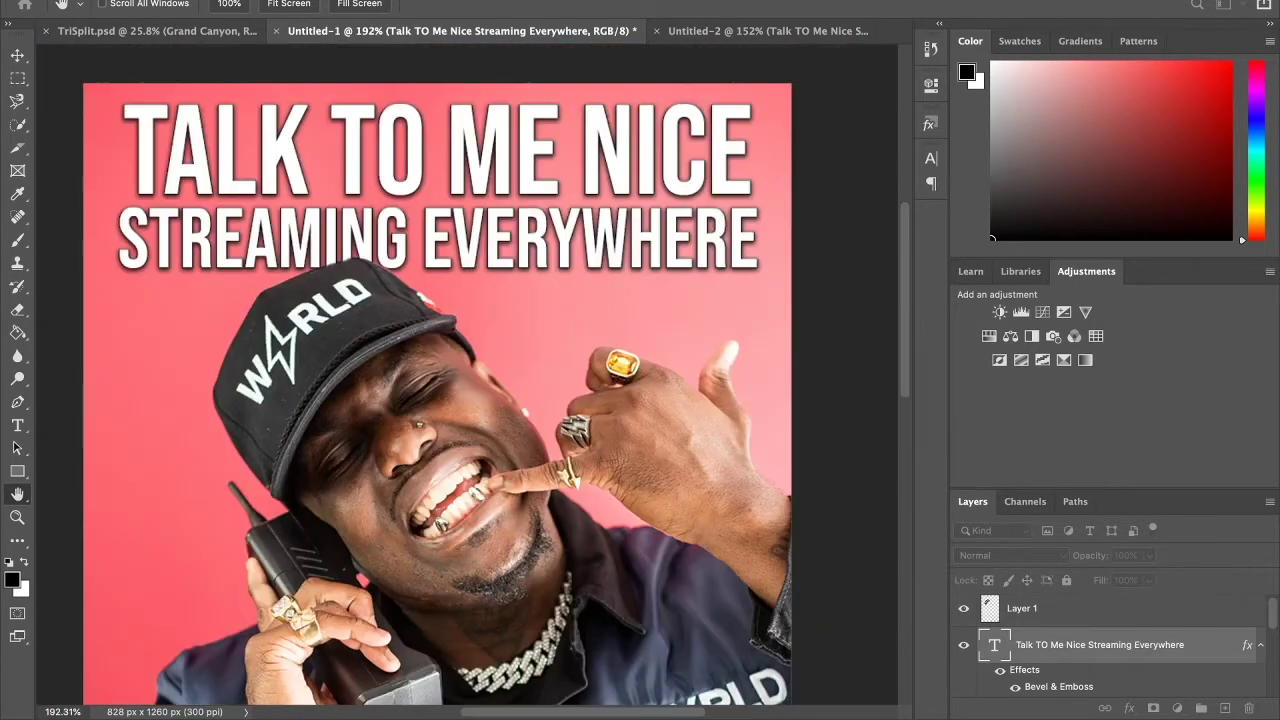
Give the title Bevel & Emboss and Drop Shadow and scale it to about 73%.
key("v")
scroll(467, 375, "down", 5)
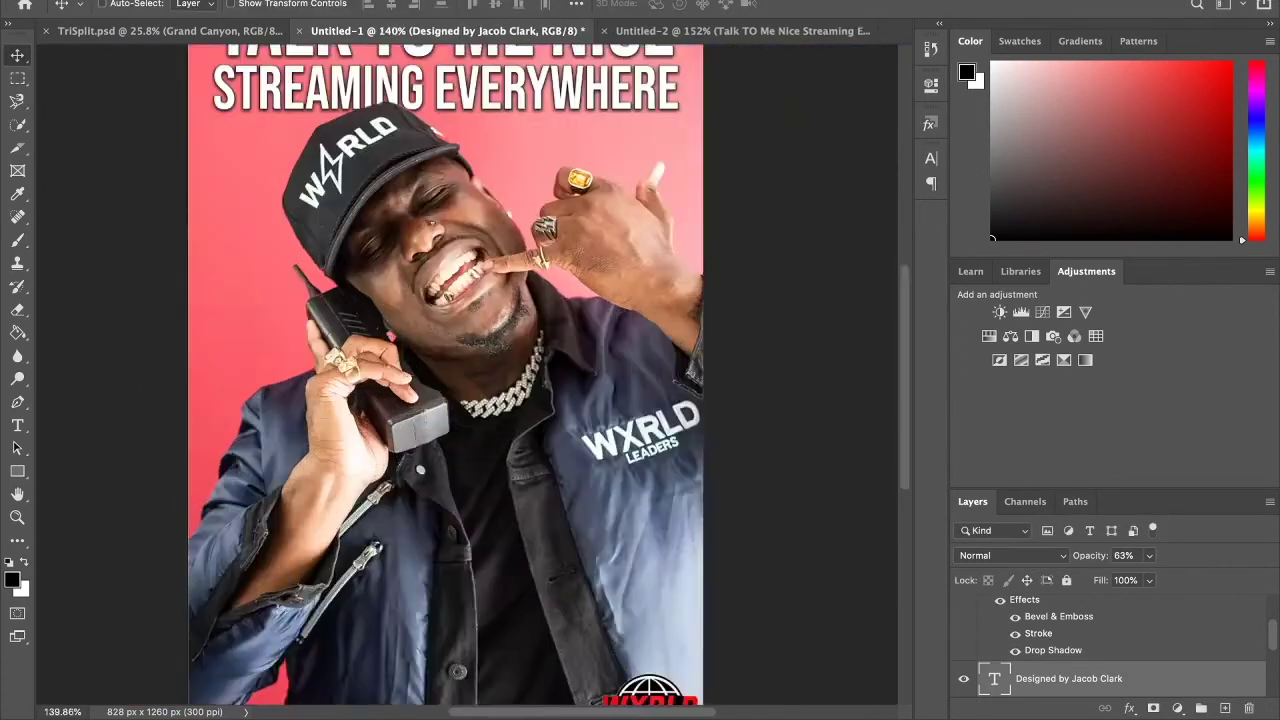
key("alt+bracketright")
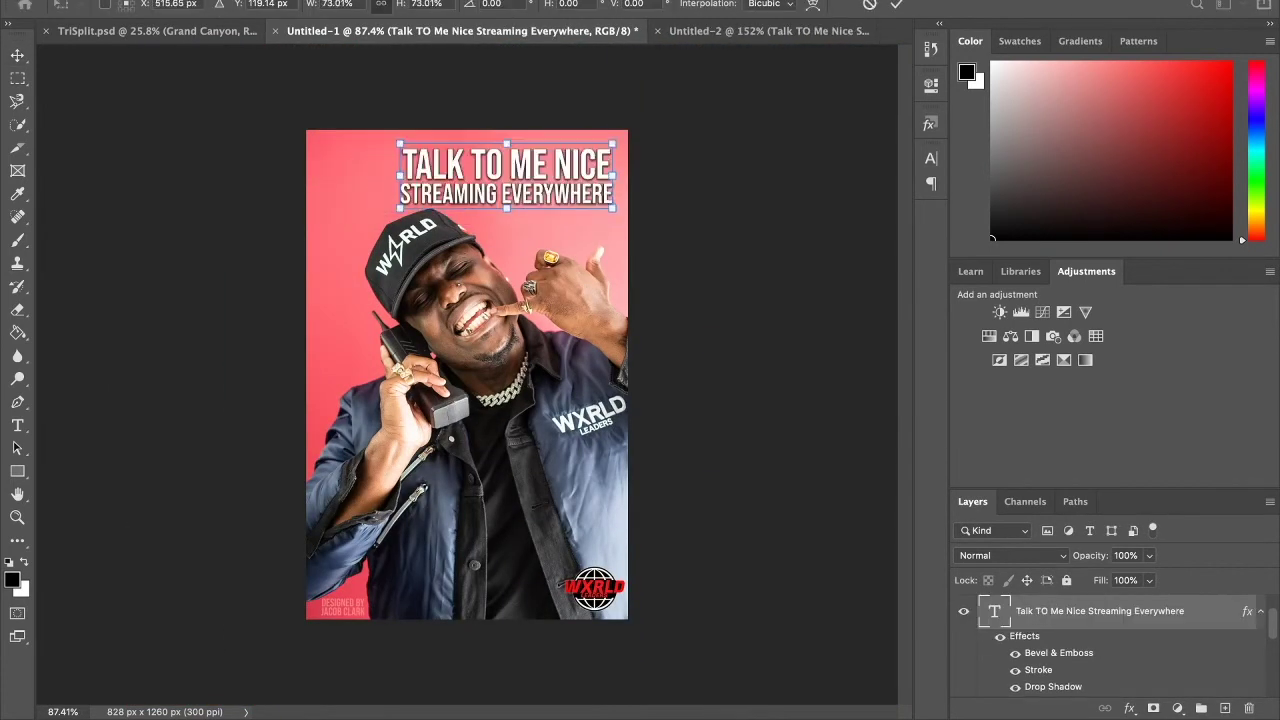
key("t")
left_click(458, 544)
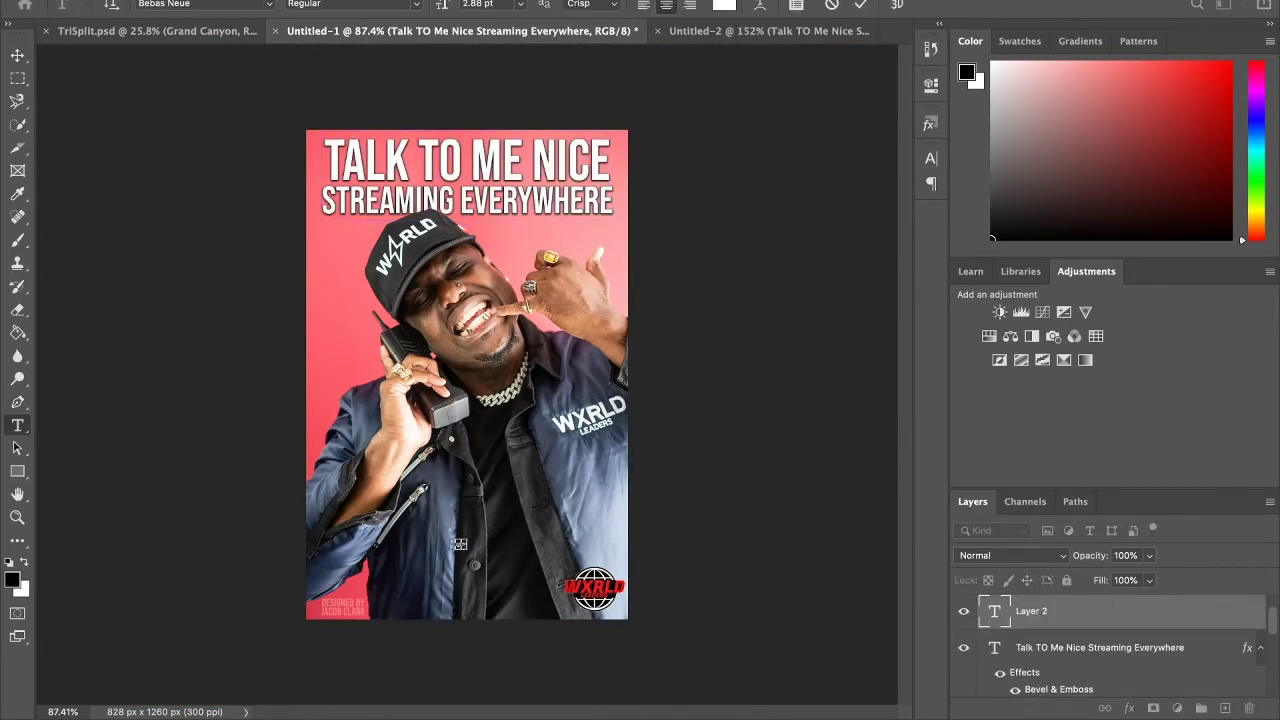
type("FOURTEE")
Copy the title's layer effects onto the FOURTEE headline and place it at the poster's top.
key("ctrl+Return")
key("v")
mouse_move(460, 508)
left_mouse_down()
mouse_move(460, 246)
mouse_move(472, 505)
left_mouse_up()
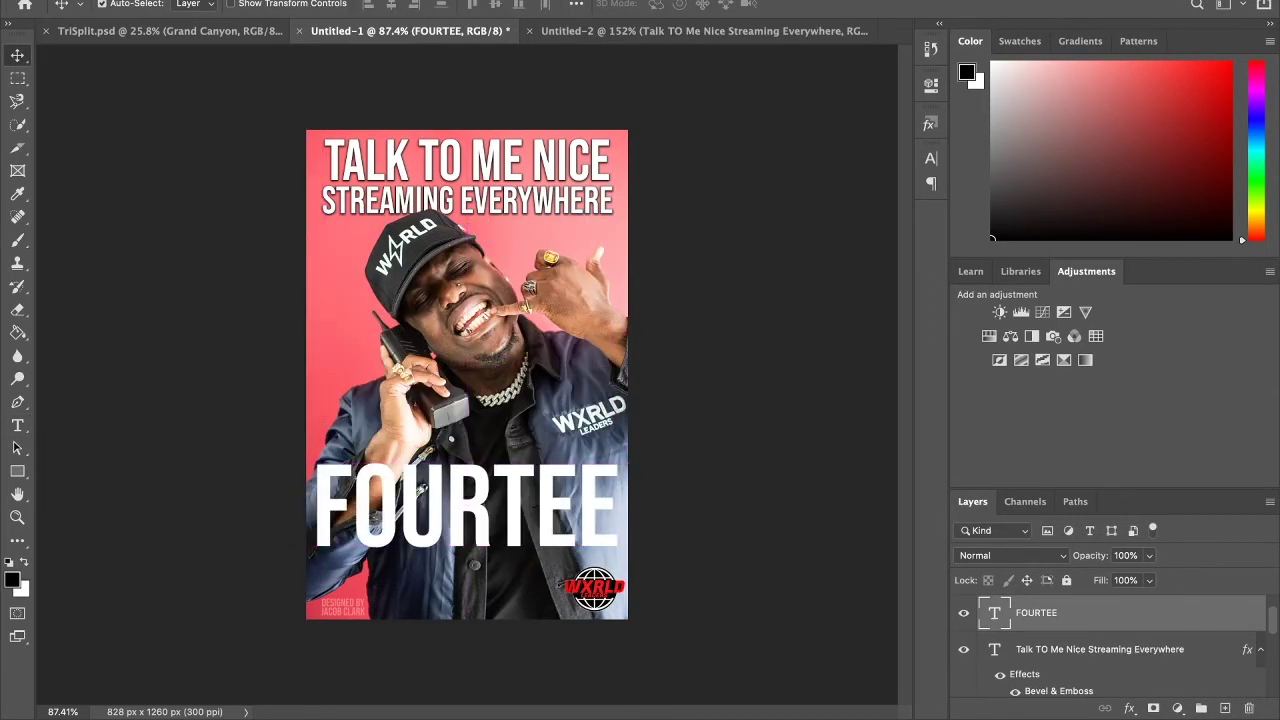
key("alt+bracketleft")
key("alt+bracketright")
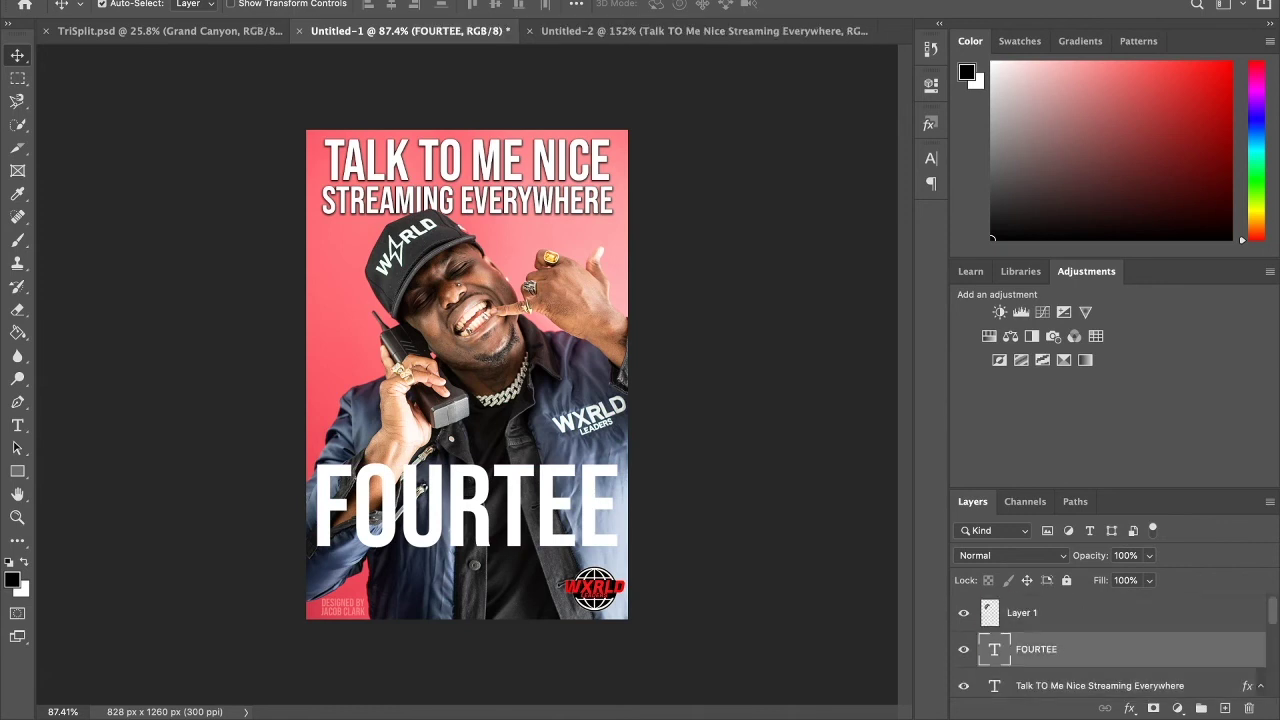
key("ctrl+z")
key("ctrl+z")
key("ctrl+z")
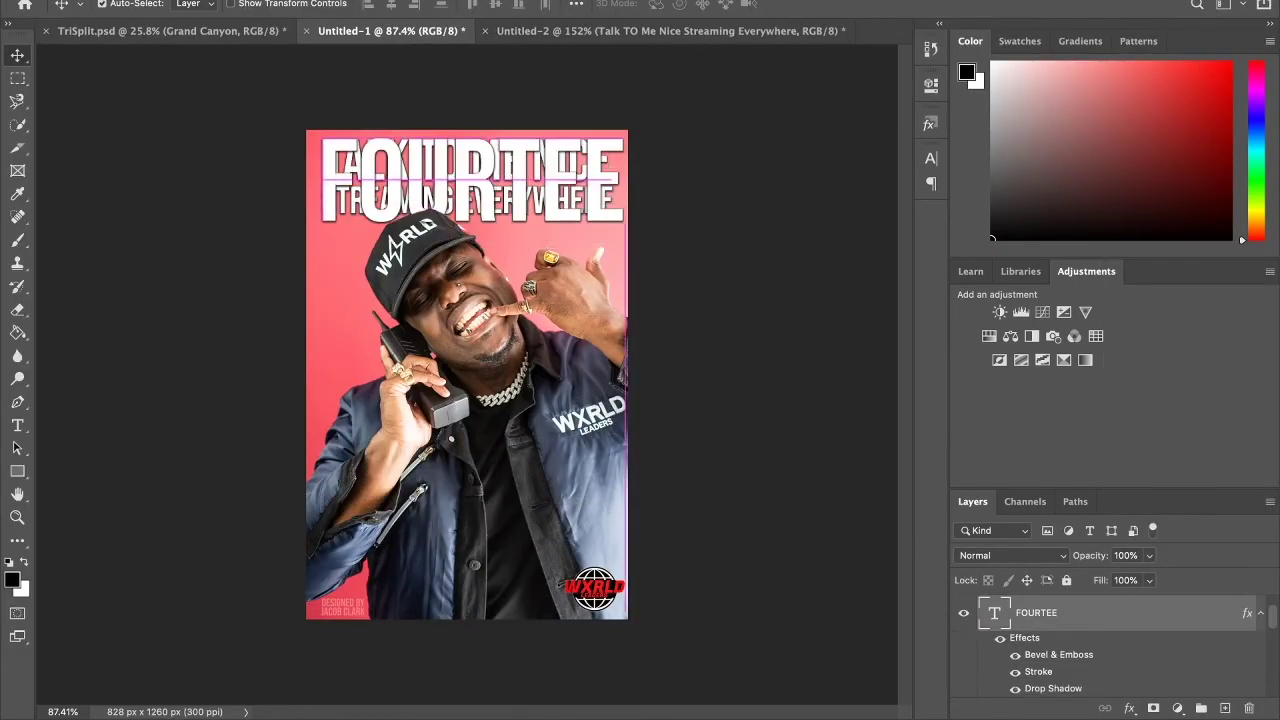
key("ctrl+z")
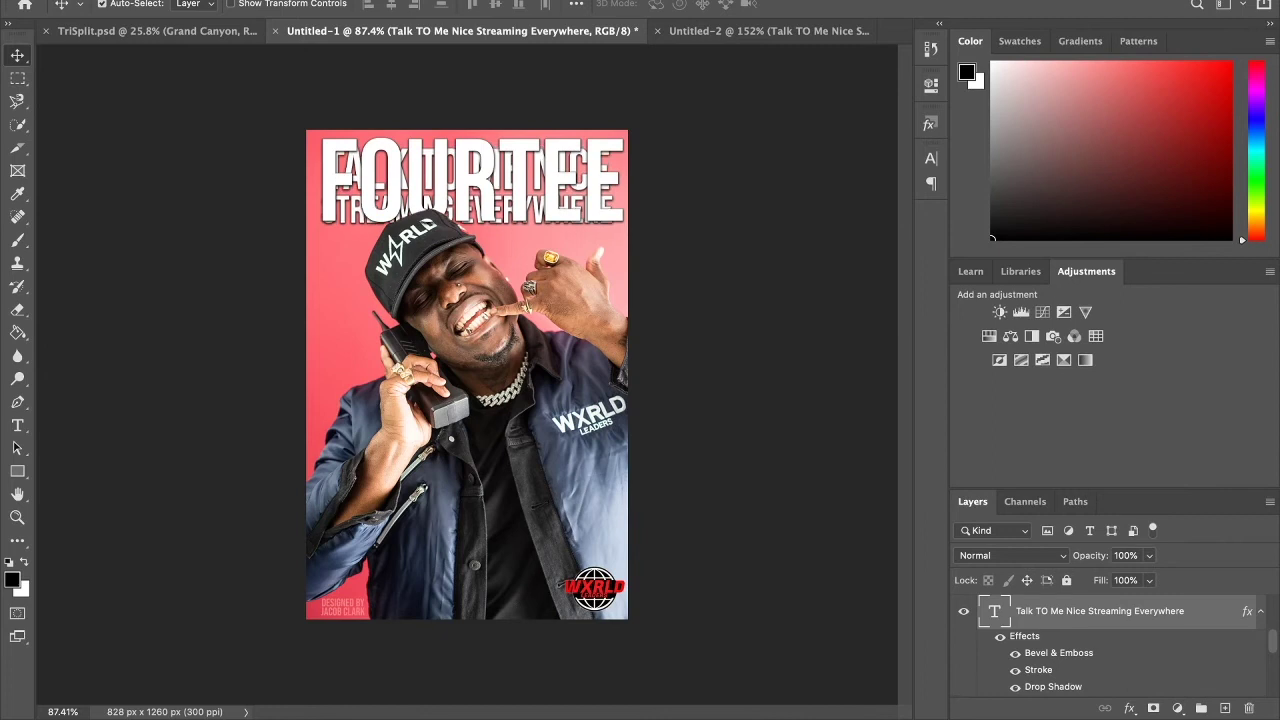
Move the TALK TO ME NICE title down toward the poster's bottom.
key("shift+Down")
key("shift+Down")
key("shift+Down")
key("shift+Down")
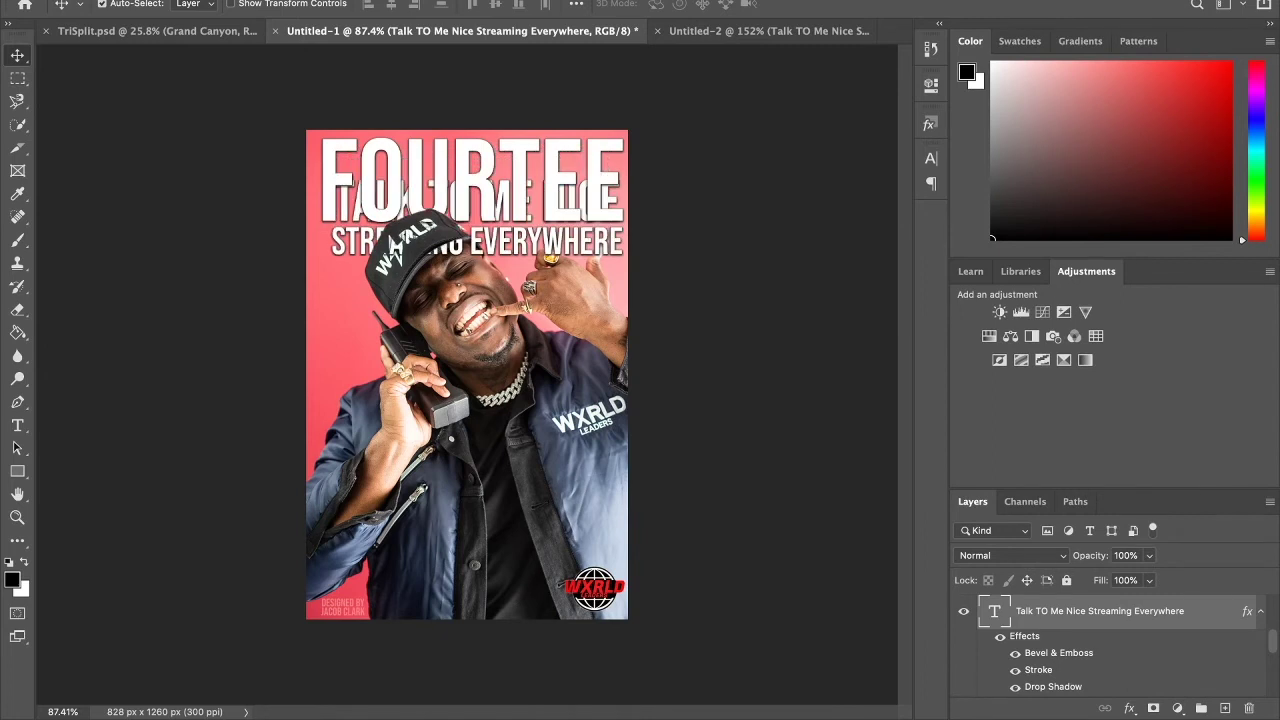
key("shift+Down")
key("shift+Down")
key("shift+Down")
key("shift+Down")
key("shift+Down")
key("shift+Down")
key("shift+Down")
key("shift+Down")
key("shift+Down")
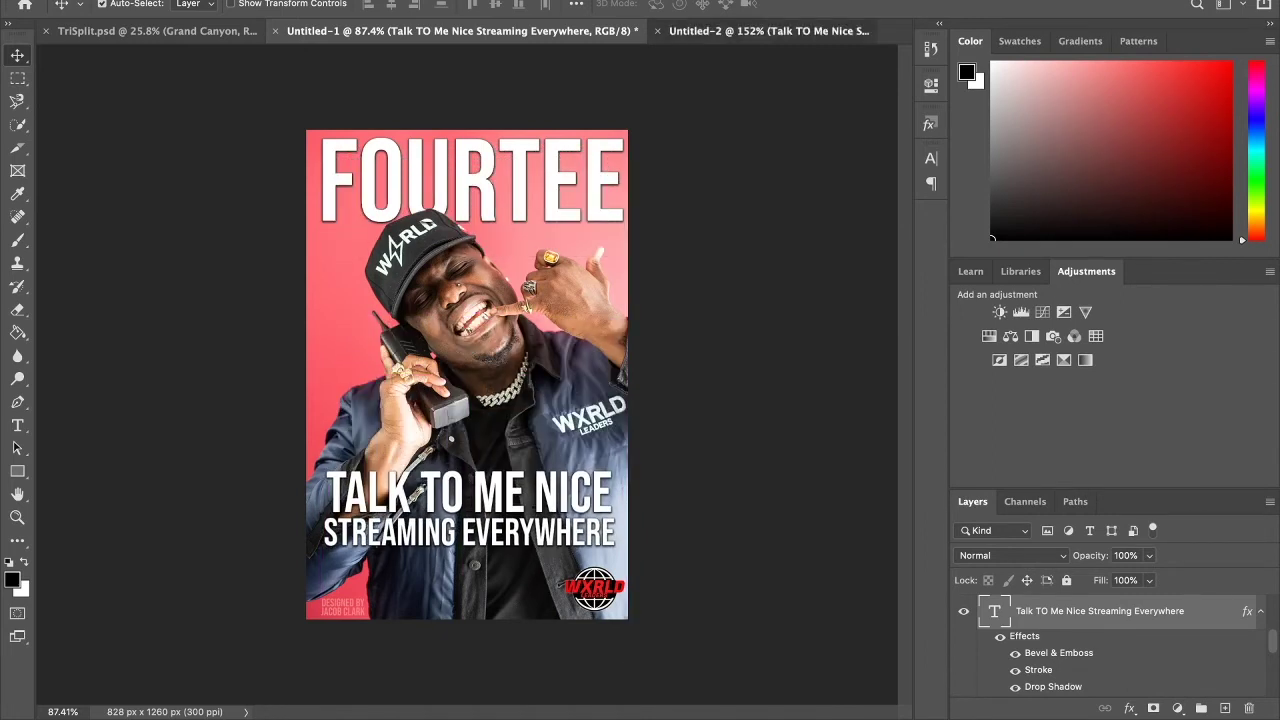
key("ctrl+Tab")
key("ctrl+Tab")
Paste the banner's yellow rectangle into the poster behind the title.
key("ctrl+v")
key("ctrl+t")
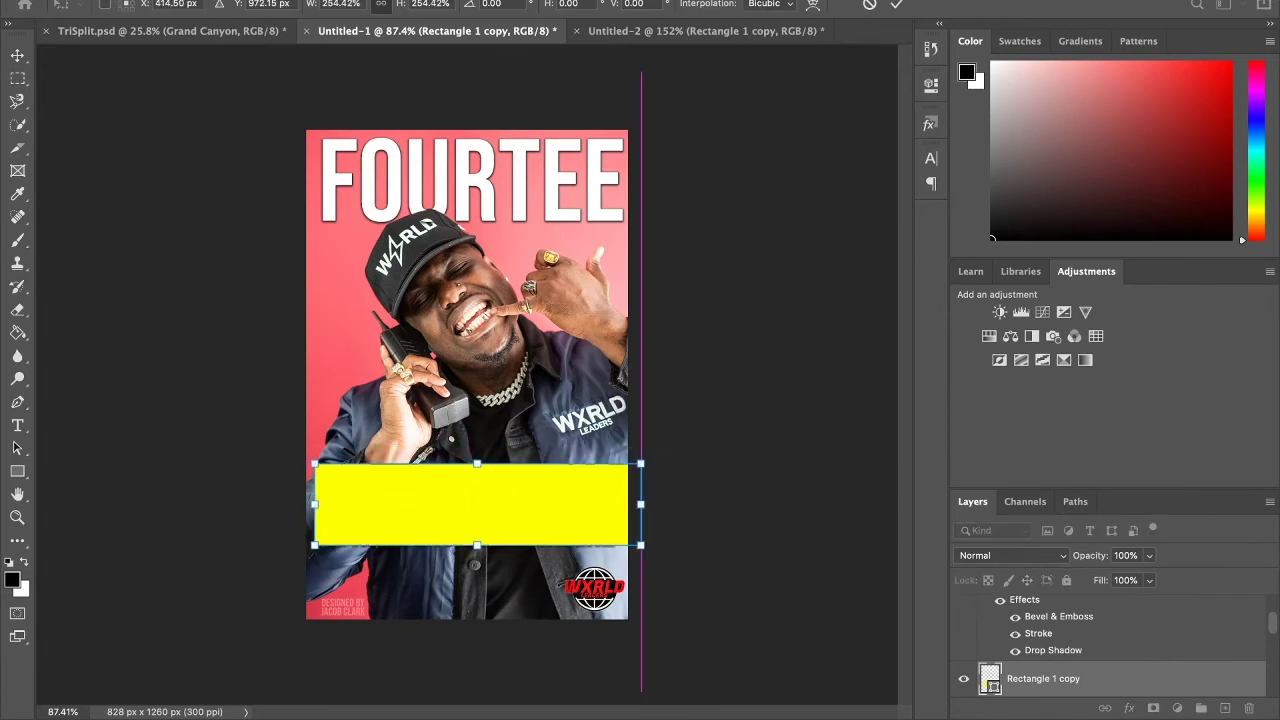
key("Return")
key("ctrl+bracketleft")
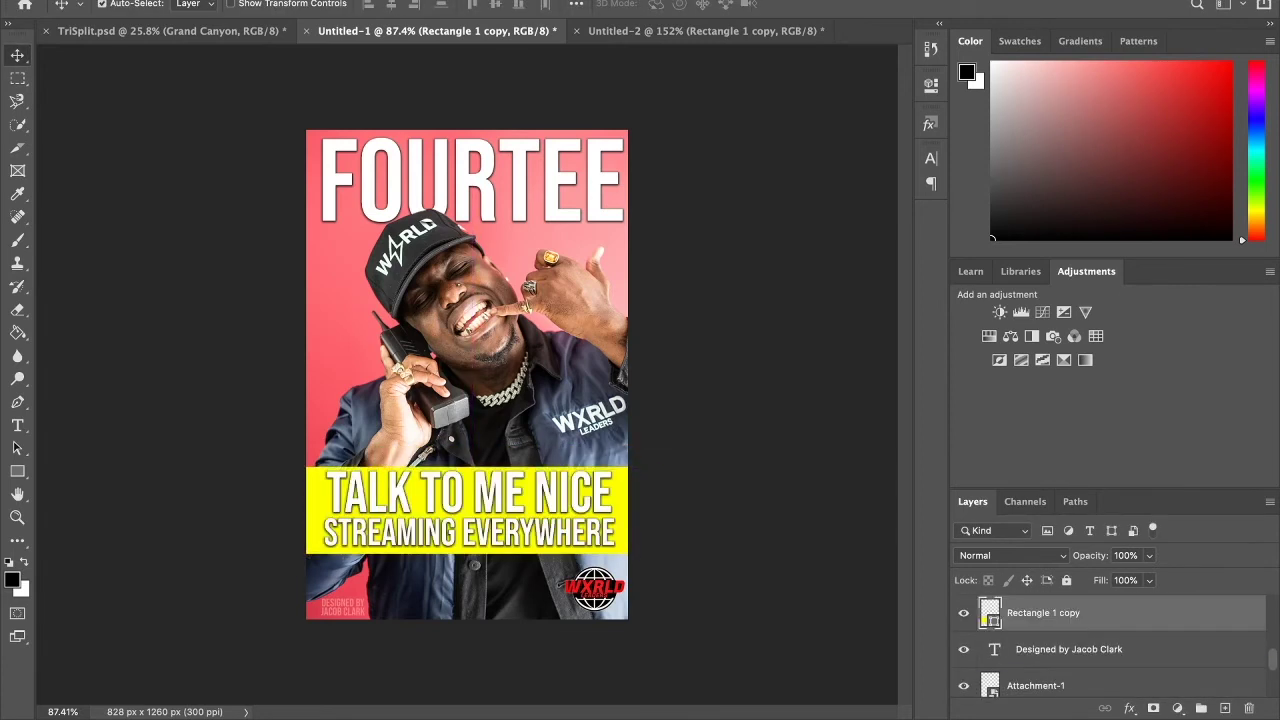
Fill the bar behind the title with pink using the Paint Bucket.
key("g")
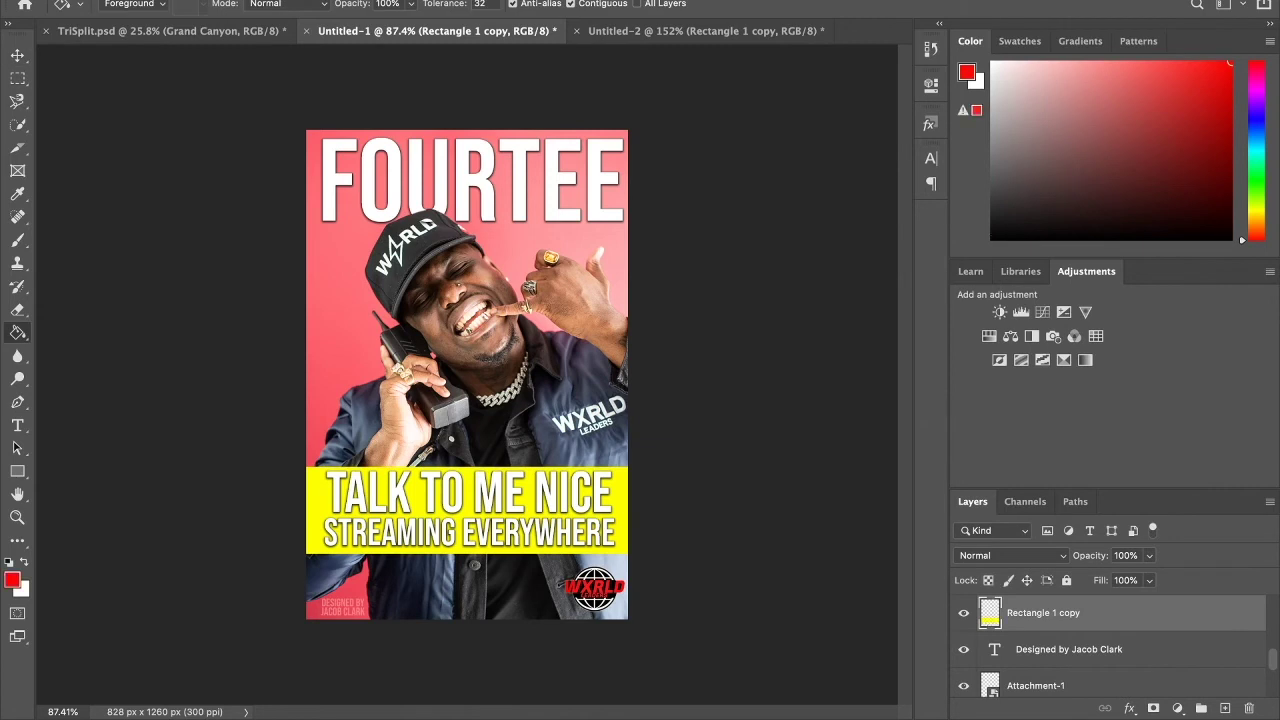
left_click(452, 500)
left_click(1127, 62)
left_click(452, 492)
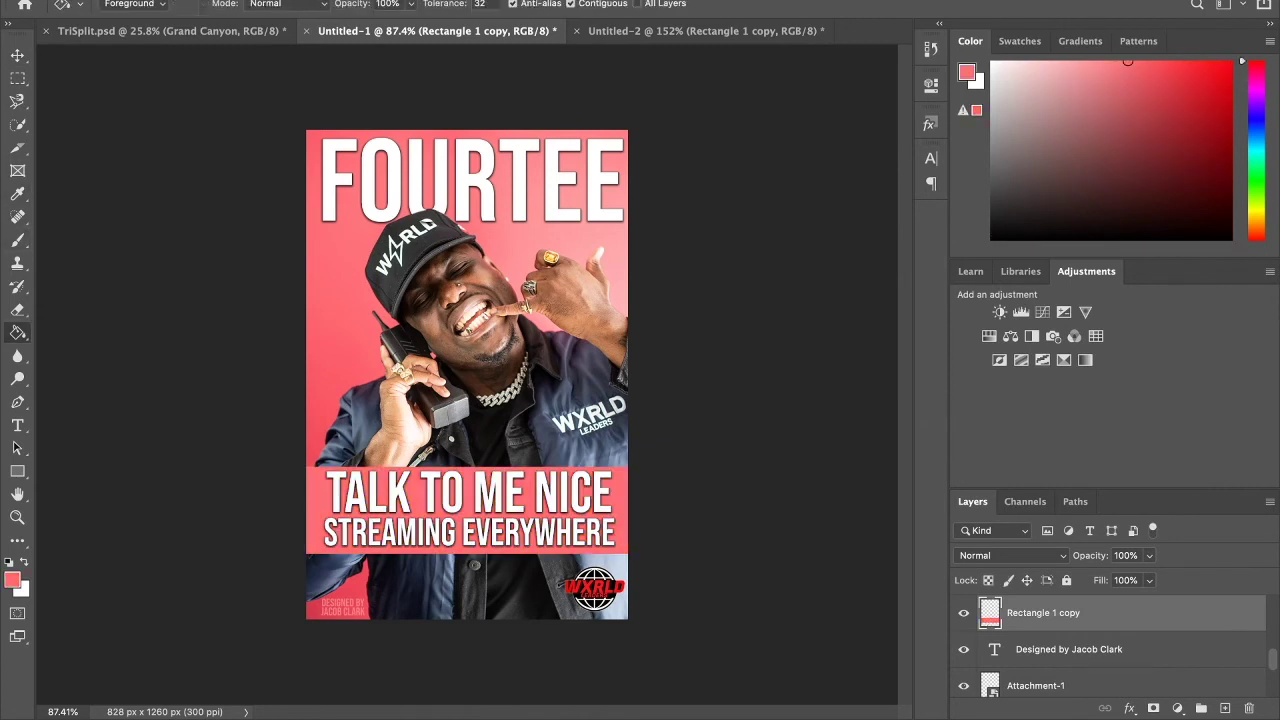
key("ctrl+minus")
key("ctrl+0")
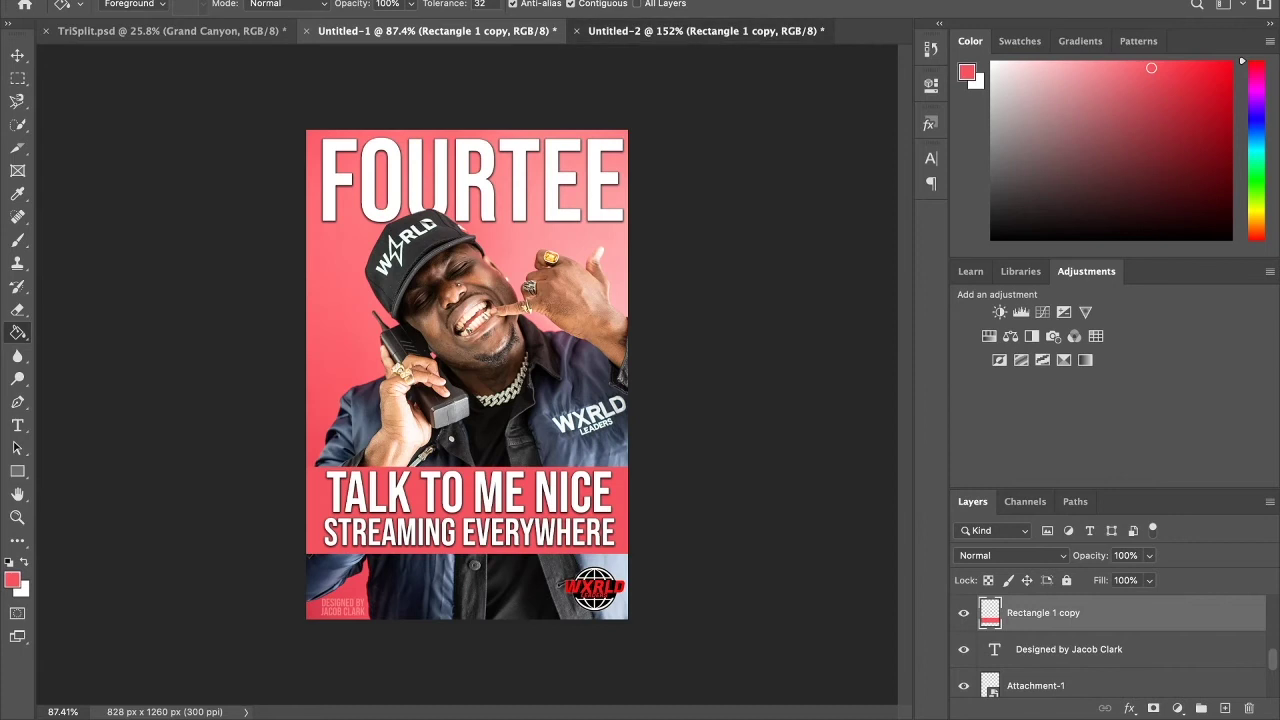
key("ctrl+Tab")
Fill the banner's top-right title box with the pink foreground colour.
left_click(686, 318)
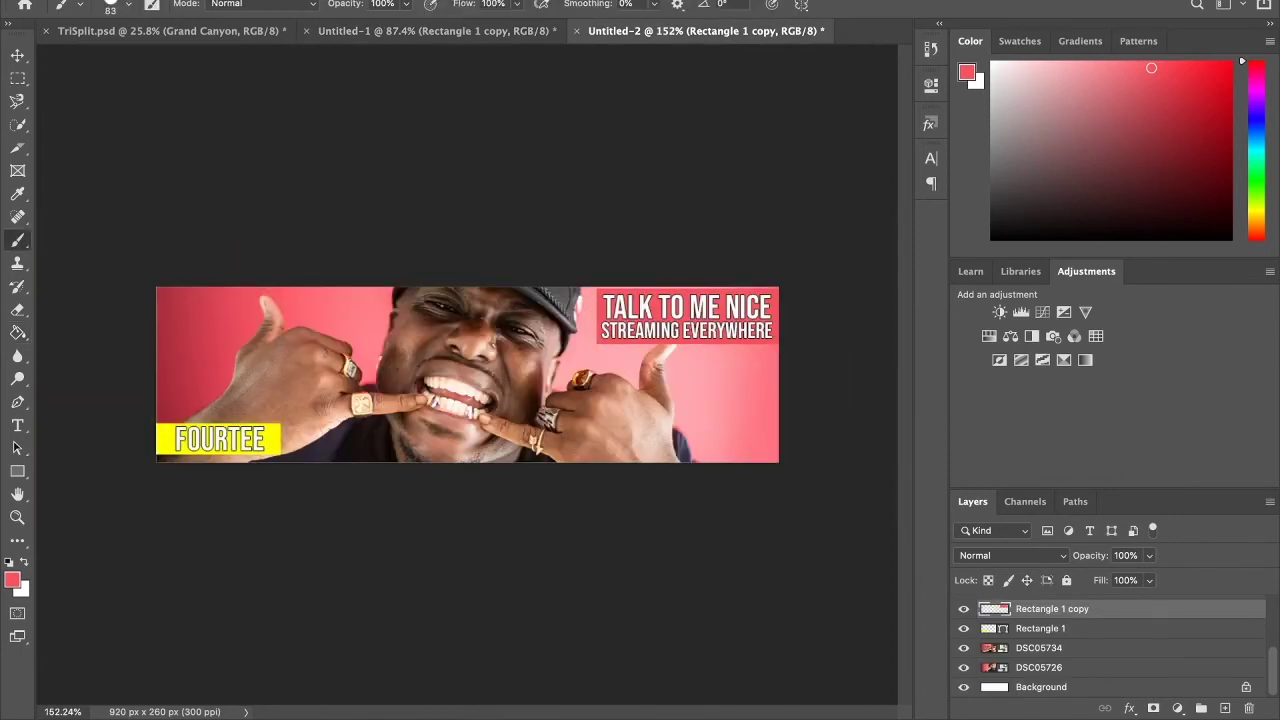